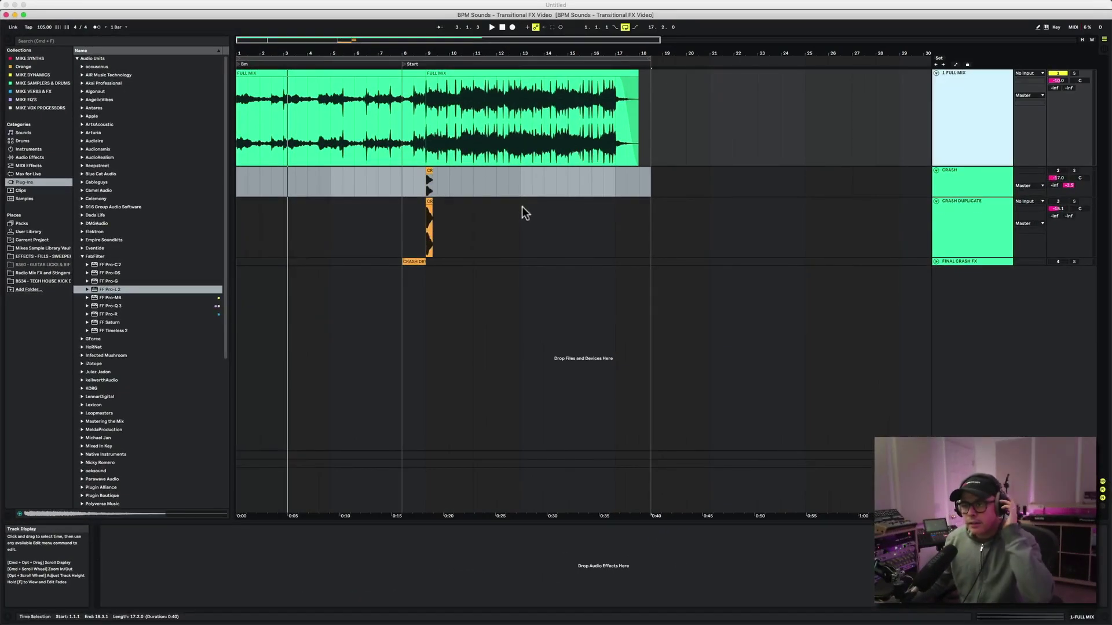
Step: Play the CRASH build from bar 7.3 into bar 9 and reselect CRASH to show its 4.15 s Reverb
{"action": "left_click", "coordinate": [400, 182]}
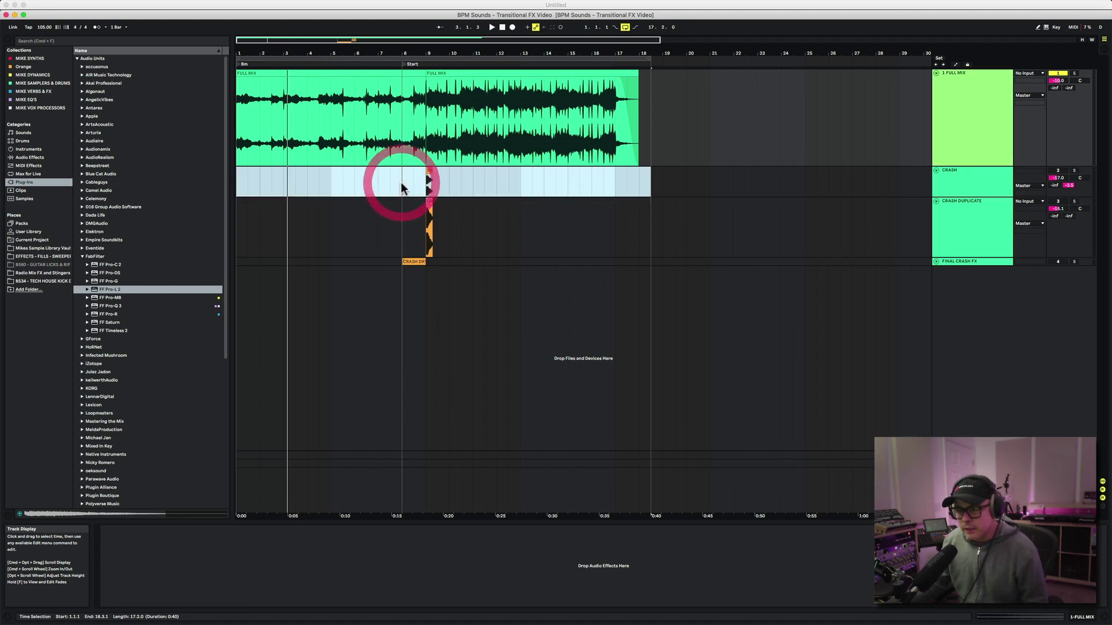
{"action": "left_click", "coordinate": [390, 182]}
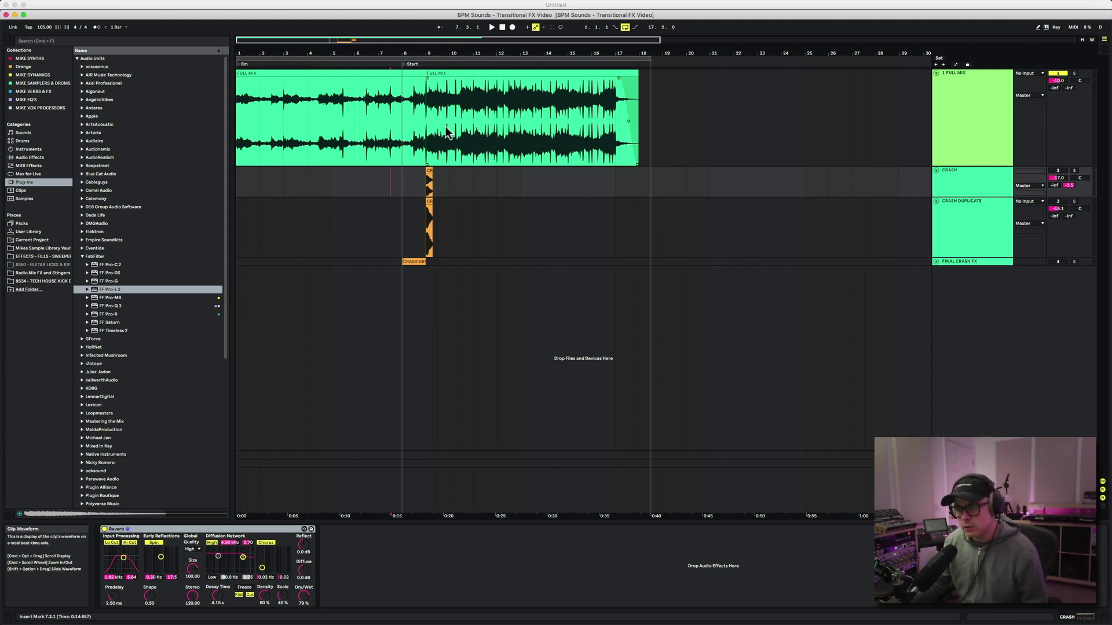
{"action": "key", "text": "space"}
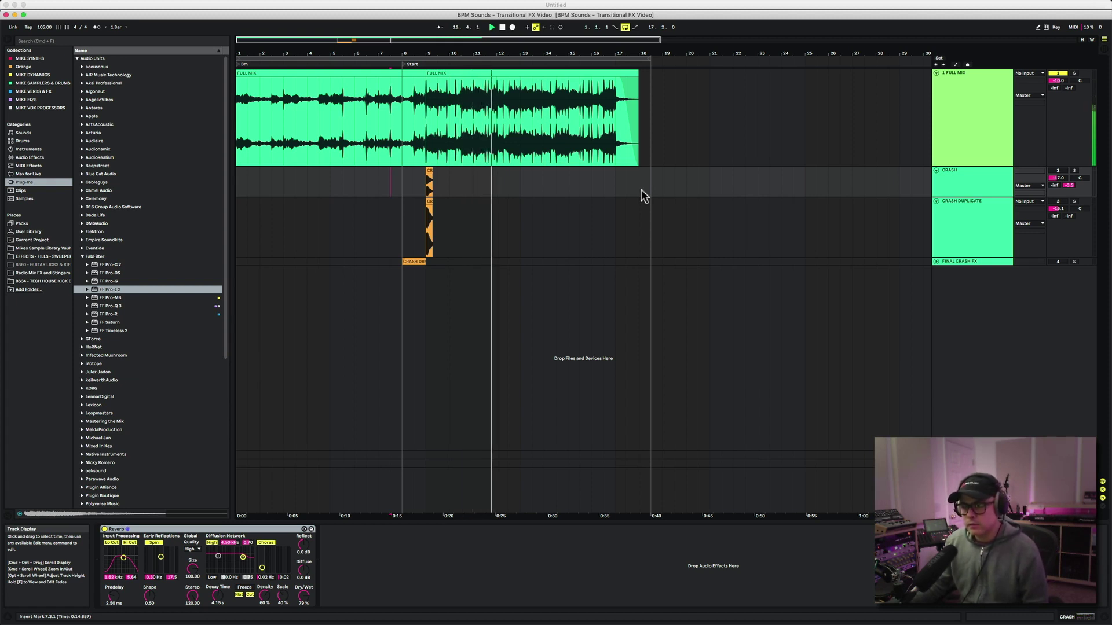
{"action": "mouse_move", "coordinate": [405, 179]}
{"action": "left_mouse_down"}
{"action": "mouse_move", "coordinate": [420, 176]}
{"action": "mouse_move", "coordinate": [422, 124]}
{"action": "left_mouse_up"}
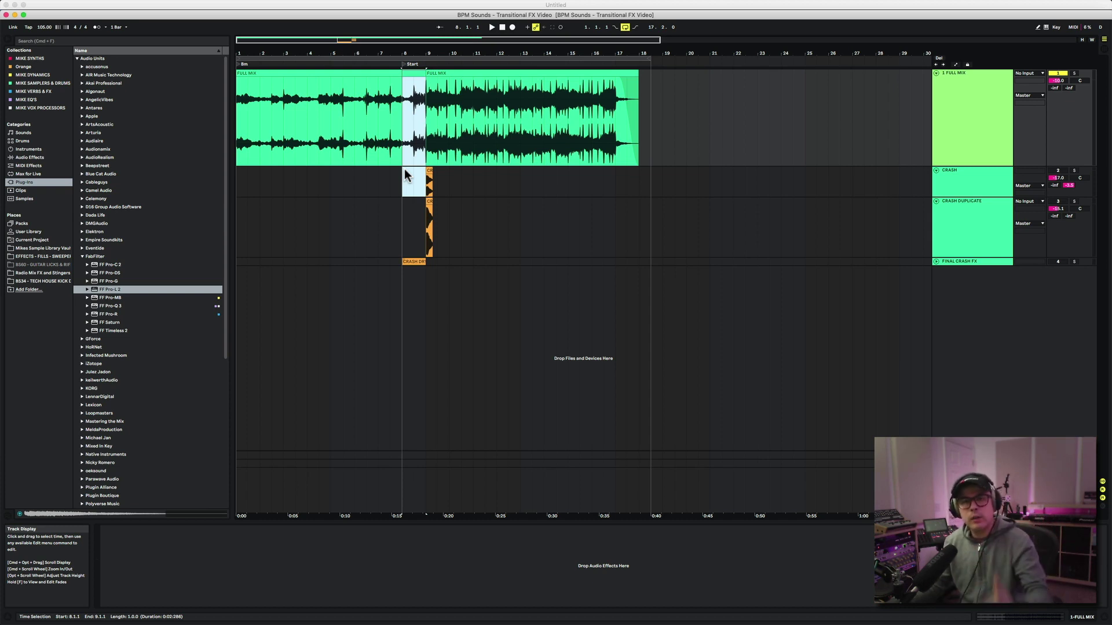
{"action": "left_click", "coordinate": [410, 190]}
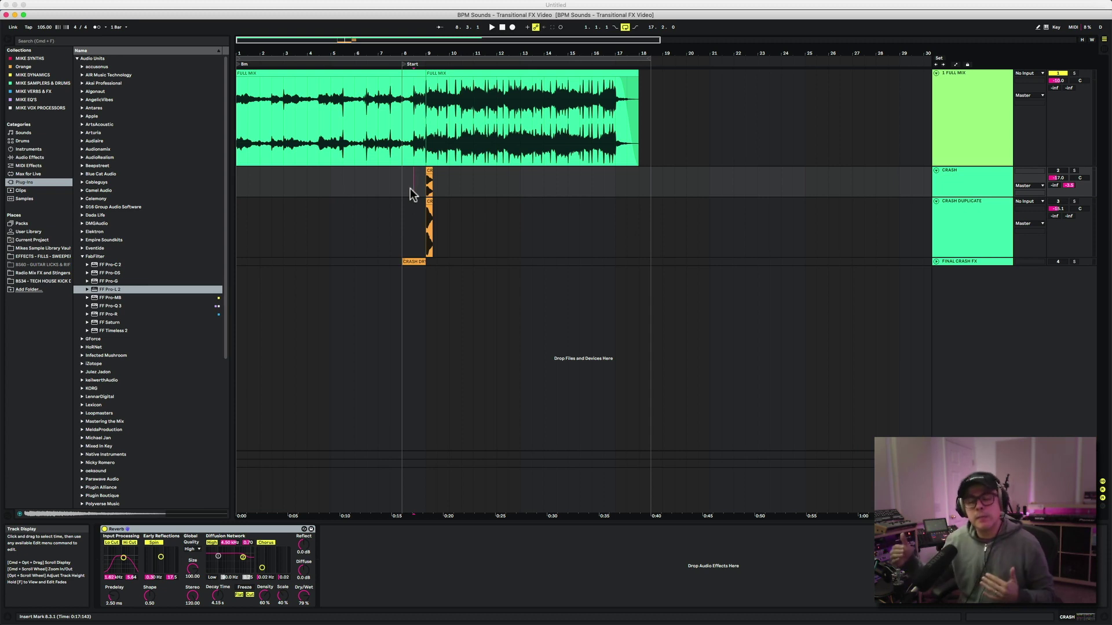
Step: Toggle the CRASH track off and back on, then play the crash from bar 8
{"action": "left_click", "coordinate": [429, 176]}
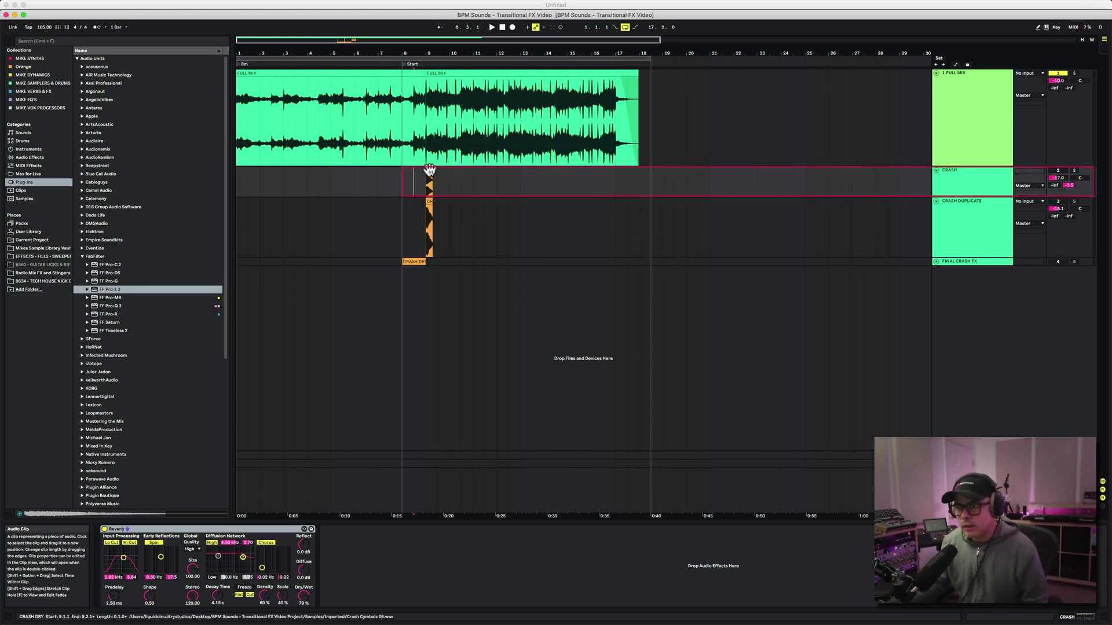
{"action": "left_click", "coordinate": [1057, 173]}
{"action": "left_click", "coordinate": [1057, 171]}
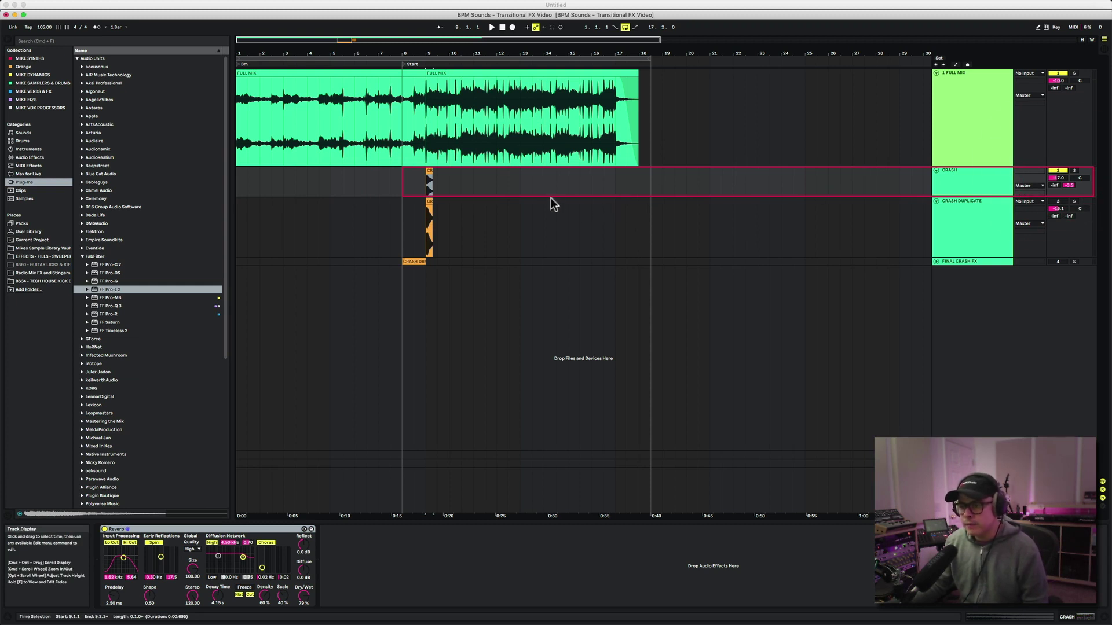
{"action": "left_click", "coordinate": [405, 186]}
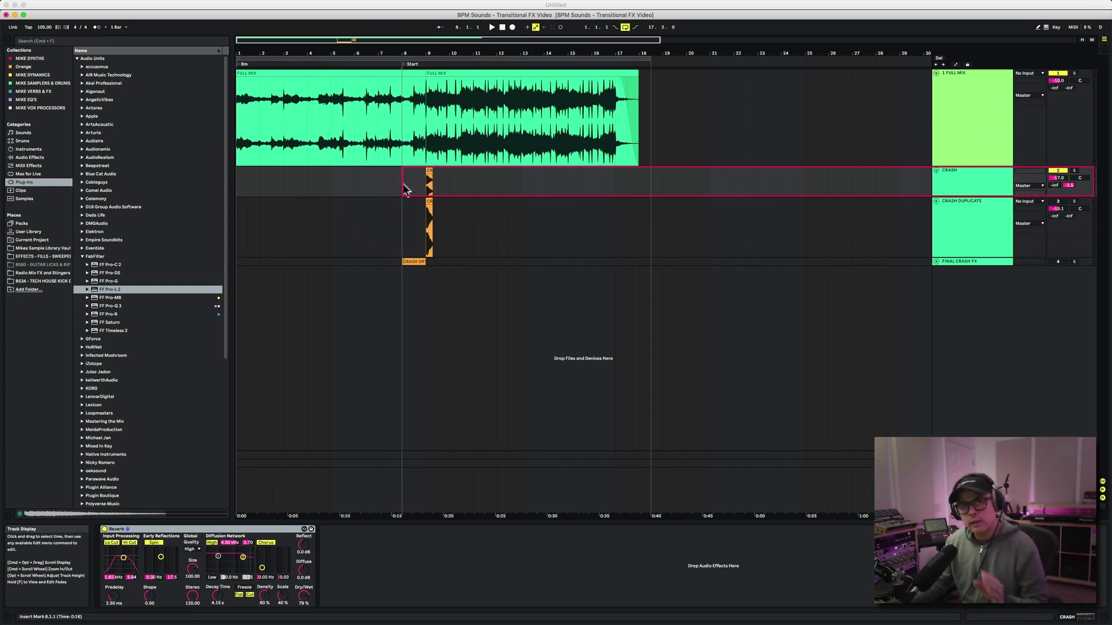
{"action": "key", "text": "space"}
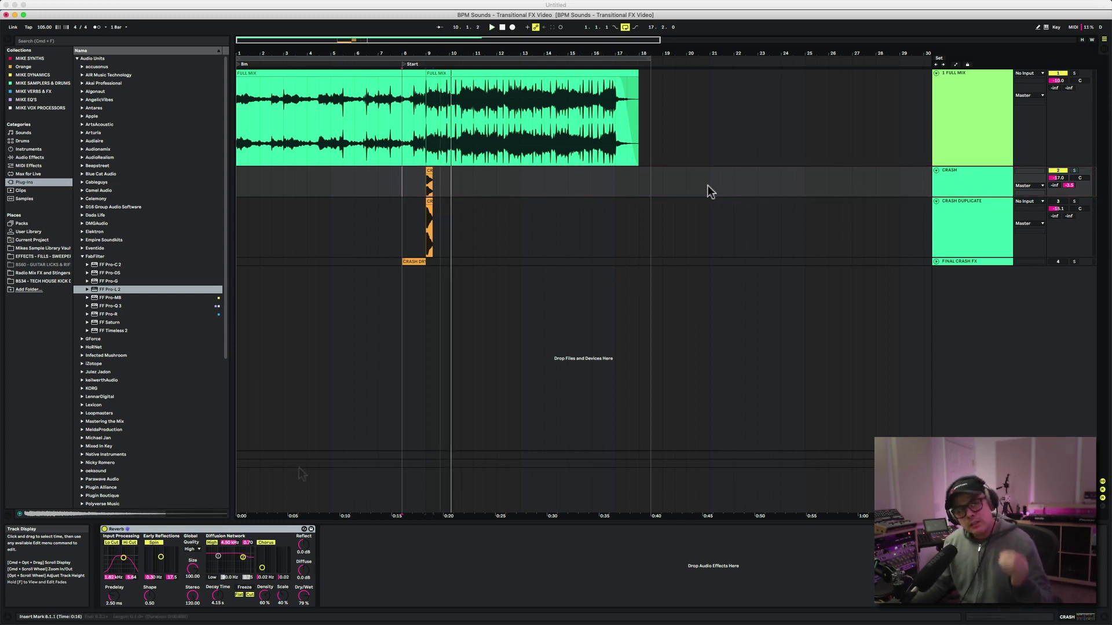
{"action": "left_click", "coordinate": [106, 530]}
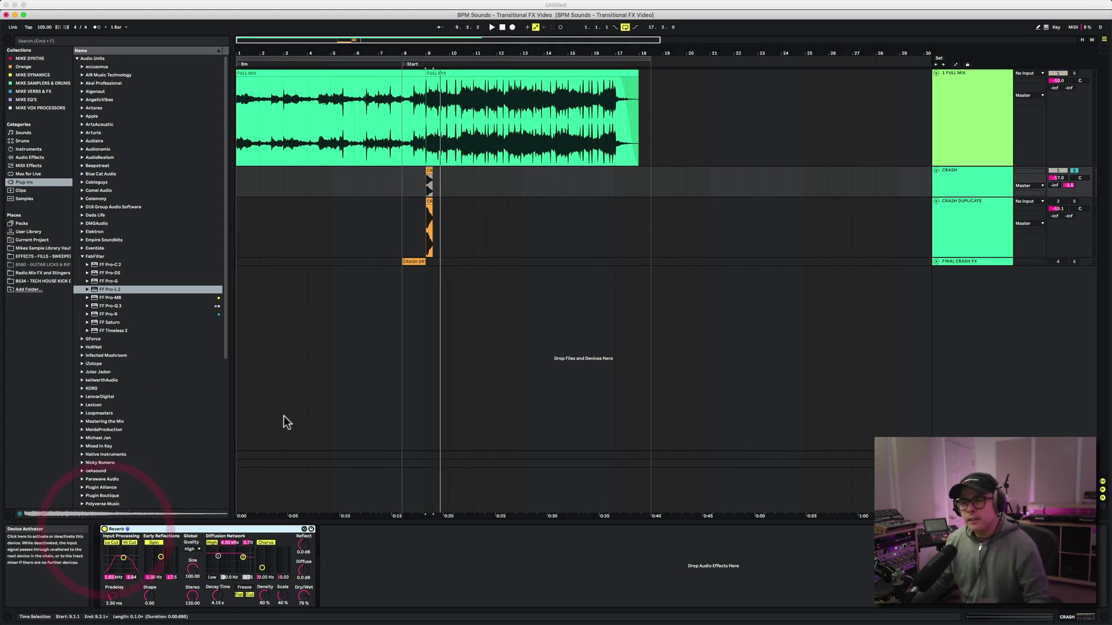
{"action": "left_click_drag", "start_coordinate": [405, 185], "coordinate": [415, 185]}
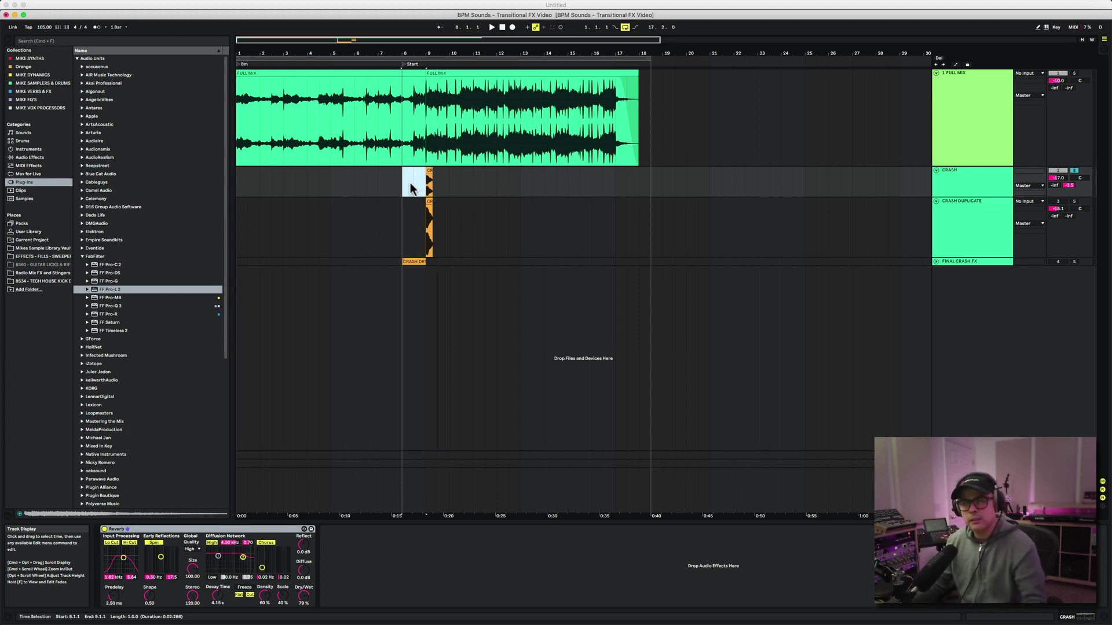
Step: Unsolo CRASH, solo CRASH DUPLICATE, audition it from bar 8.3, and zoom into bars 8–12
{"action": "left_click", "coordinate": [984, 182]}
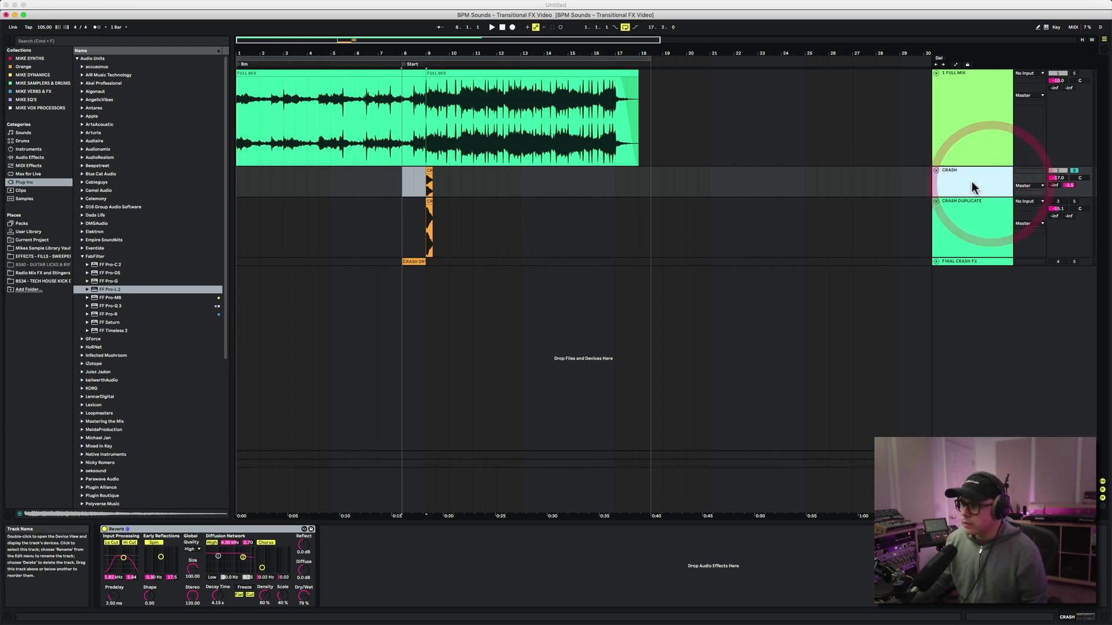
{"action": "left_click", "coordinate": [430, 173]}
{"action": "left_click", "coordinate": [981, 215]}
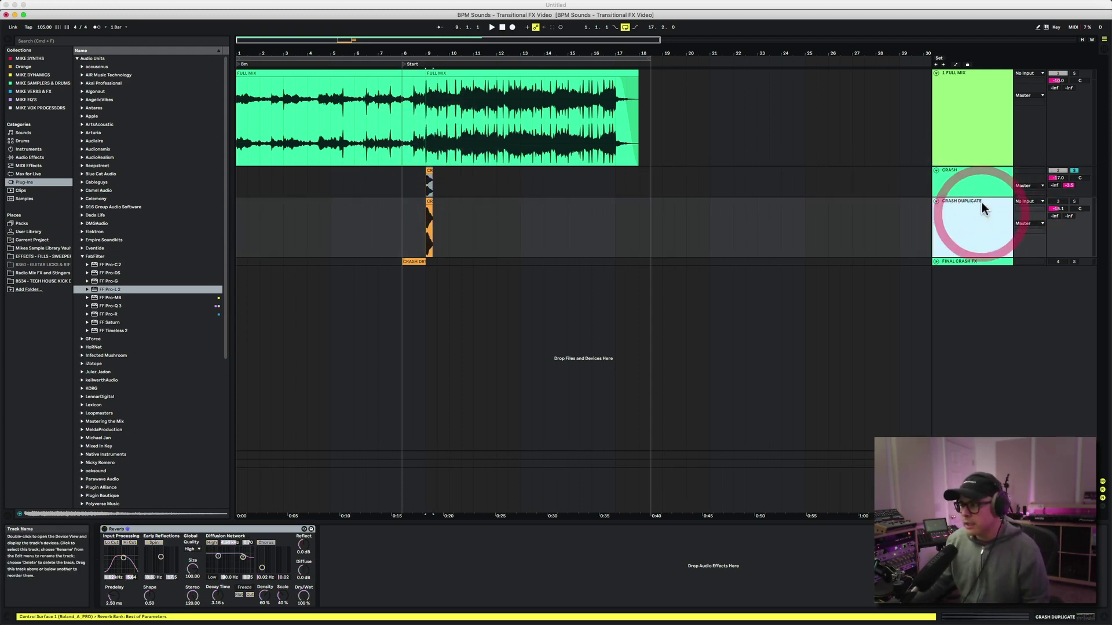
{"action": "left_click", "coordinate": [1074, 171]}
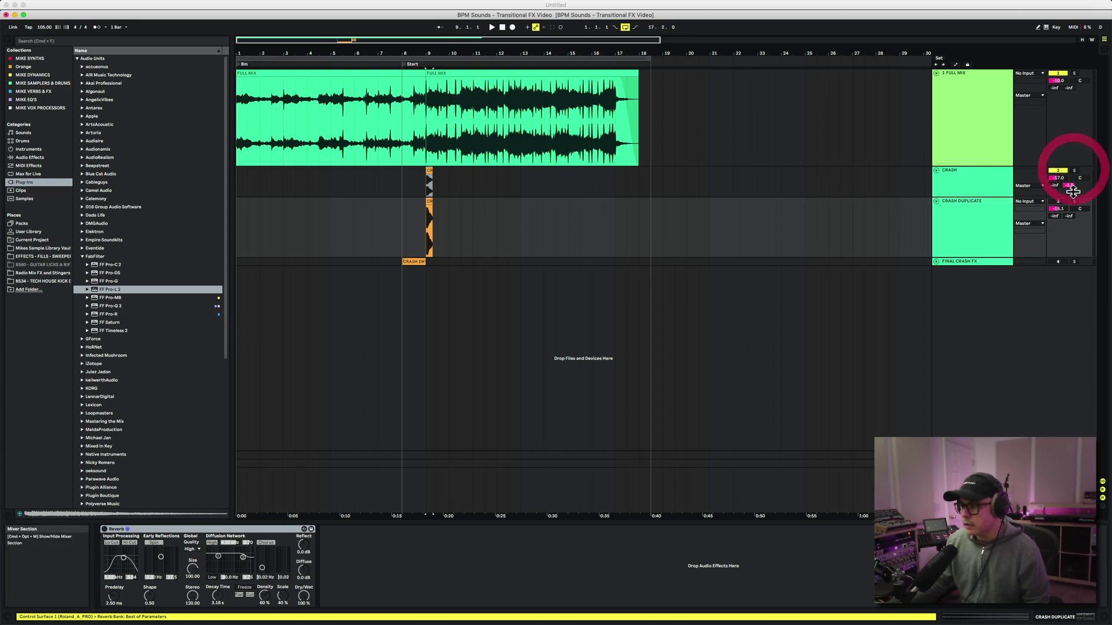
{"action": "left_click", "coordinate": [1074, 201]}
{"action": "left_click", "coordinate": [1074, 201]}
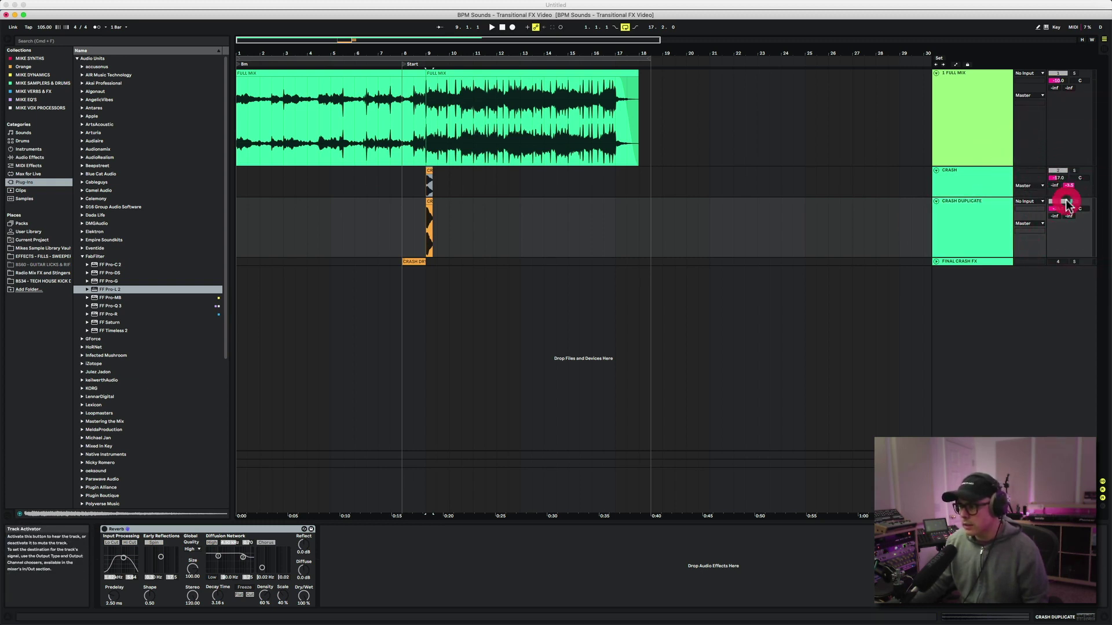
{"action": "left_click", "coordinate": [415, 223]}
{"action": "key", "text": "space"}
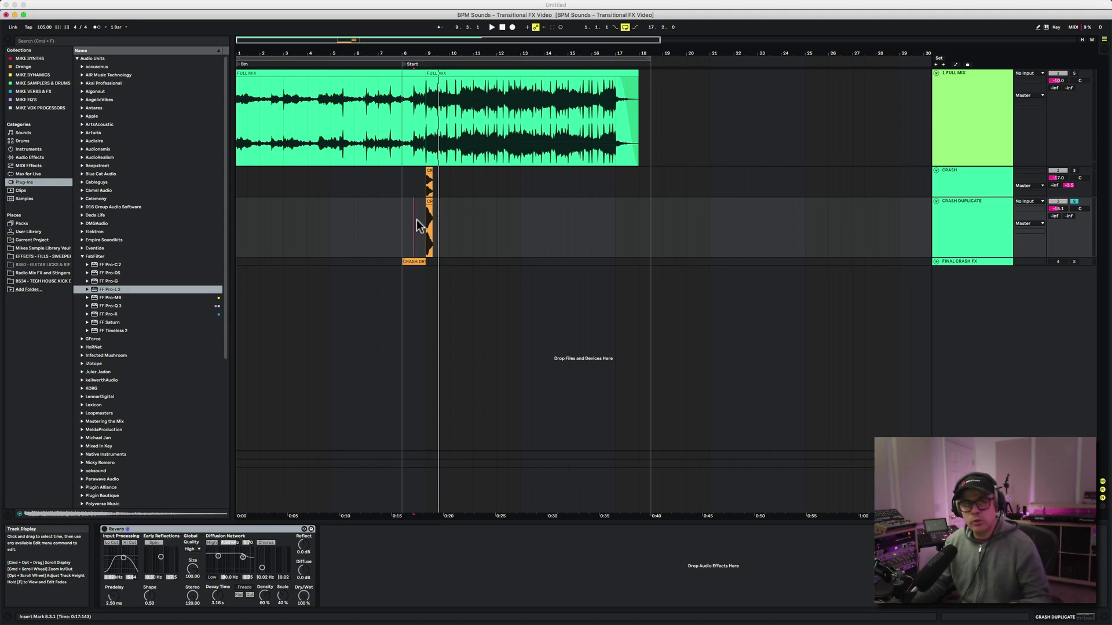
{"action": "left_click_drag", "start_coordinate": [436, 53], "coordinate": [464, 185]}
Step: Warp the CRASH DRY clip in Complex Pro, stretch it to end at 9.3.4, and reverse it
{"action": "double_click", "coordinate": [435, 200]}
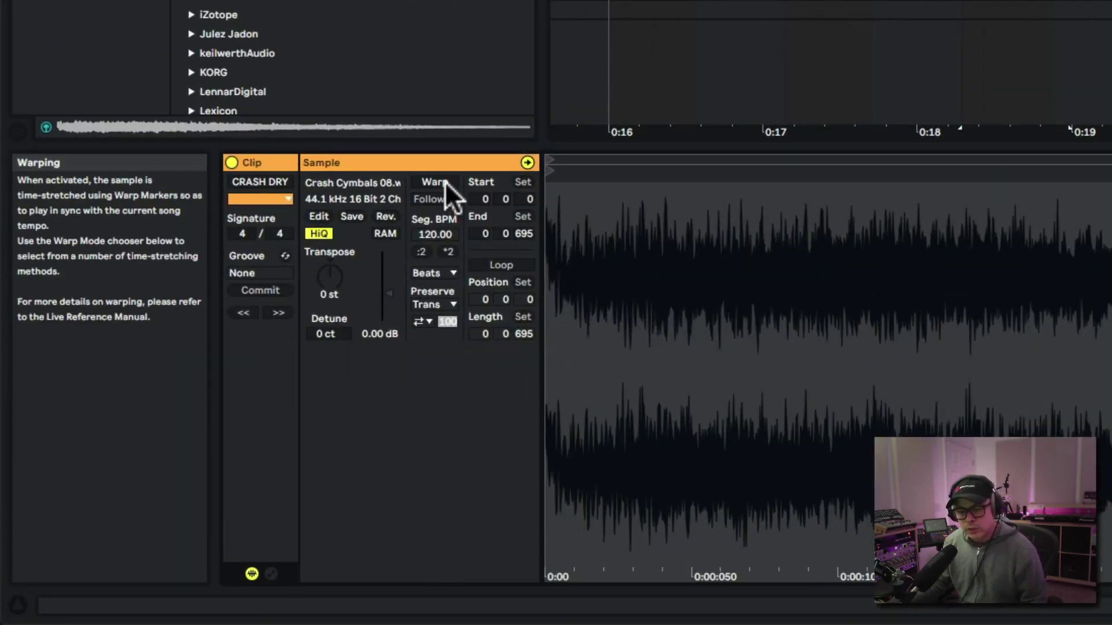
{"action": "left_click", "coordinate": [444, 182]}
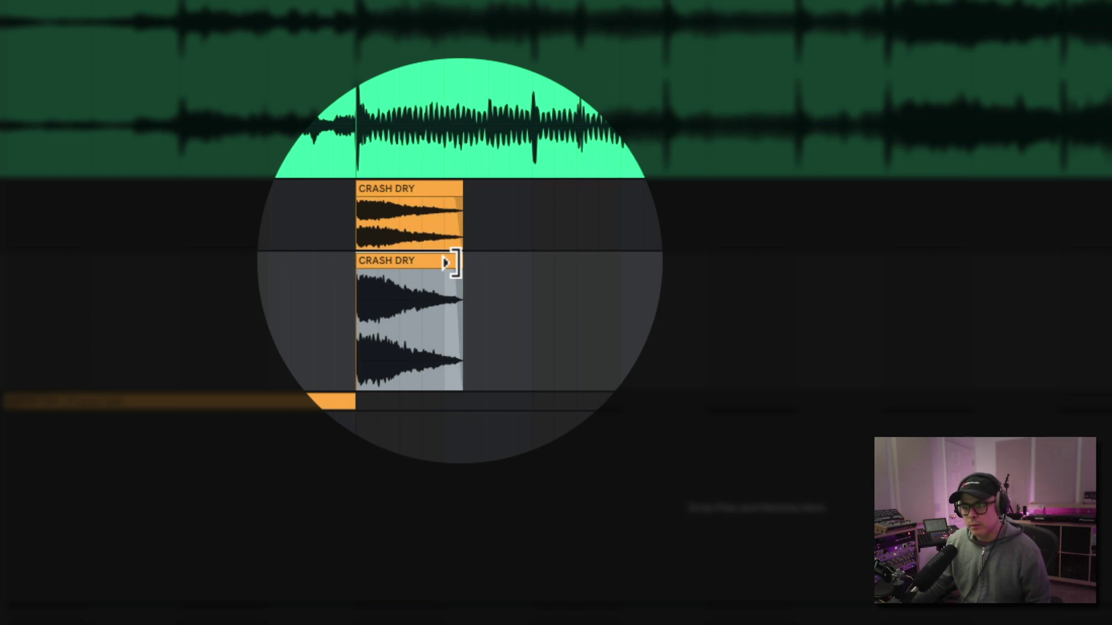
{"action": "left_click_drag", "start_coordinate": [454, 263], "coordinate": [615, 273]}
{"action": "left_click", "coordinate": [539, 266]}
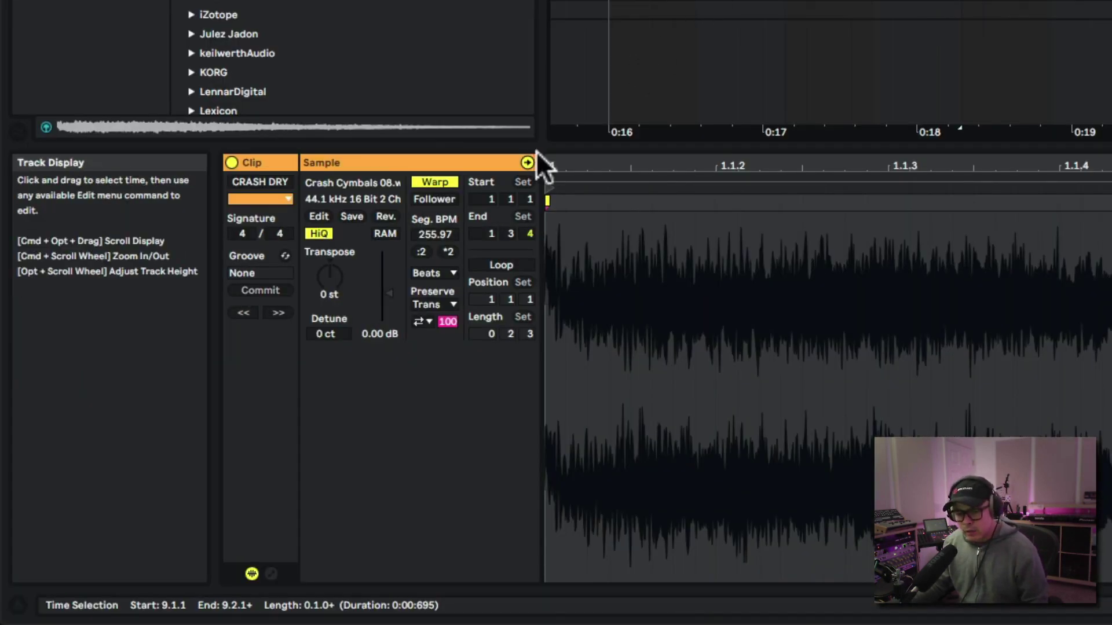
{"action": "left_click", "coordinate": [435, 273]}
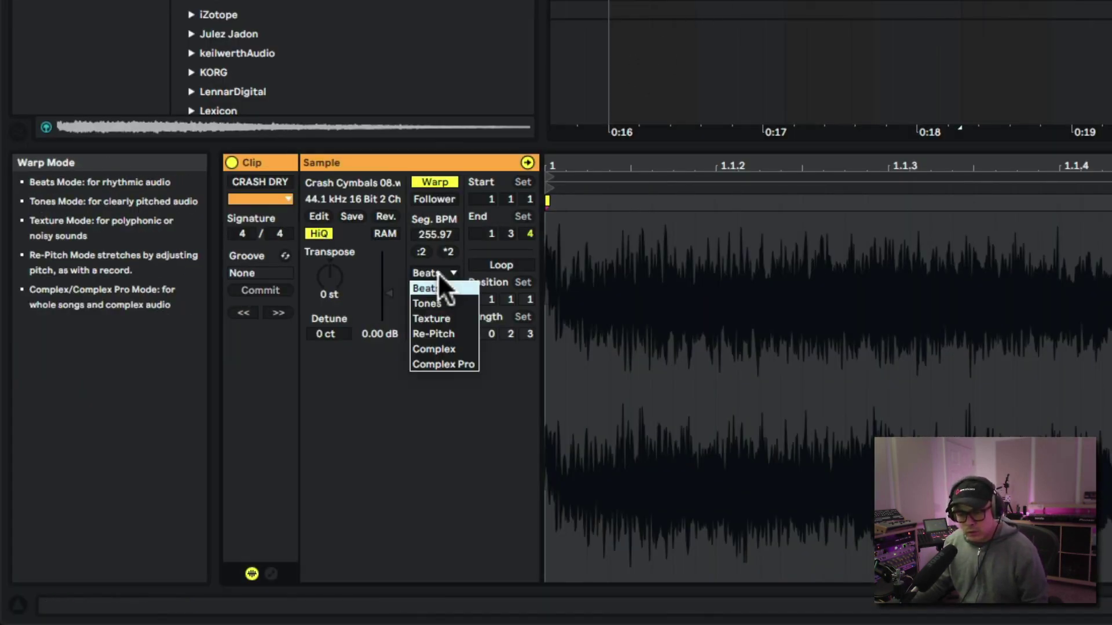
{"action": "left_click", "coordinate": [438, 364]}
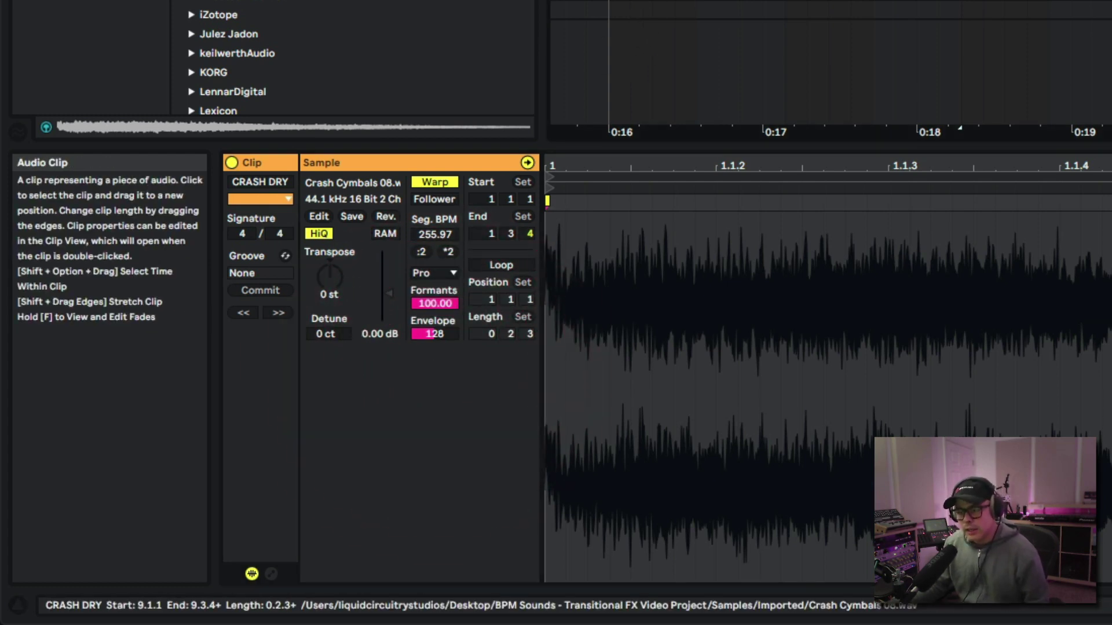
{"action": "left_click", "coordinate": [391, 212]}
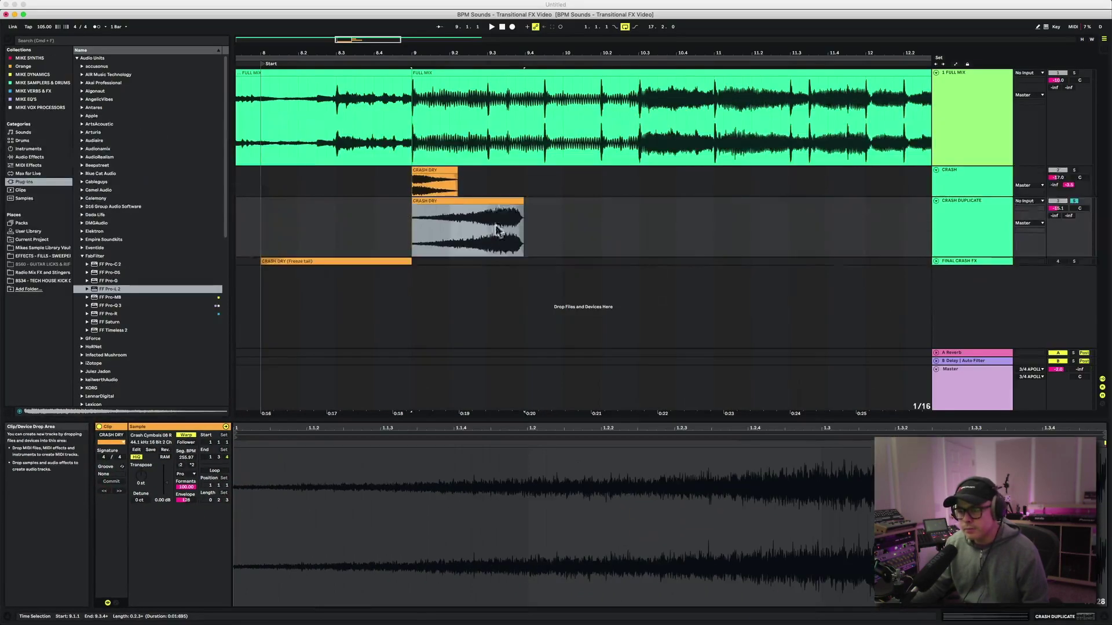
Step: Enable CRASH DUPLICATE's Reverb at 100% dry/wet, hide the browser, and play the reversed crash
{"action": "left_click", "coordinate": [495, 203]}
{"action": "key", "text": "space"}
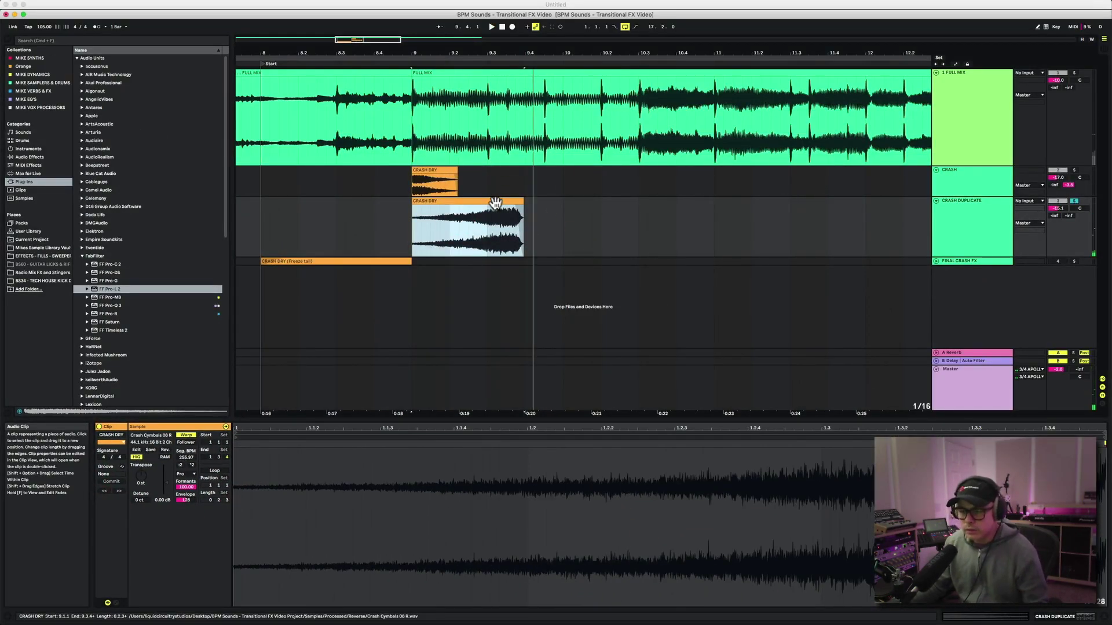
{"action": "left_click", "coordinate": [958, 225]}
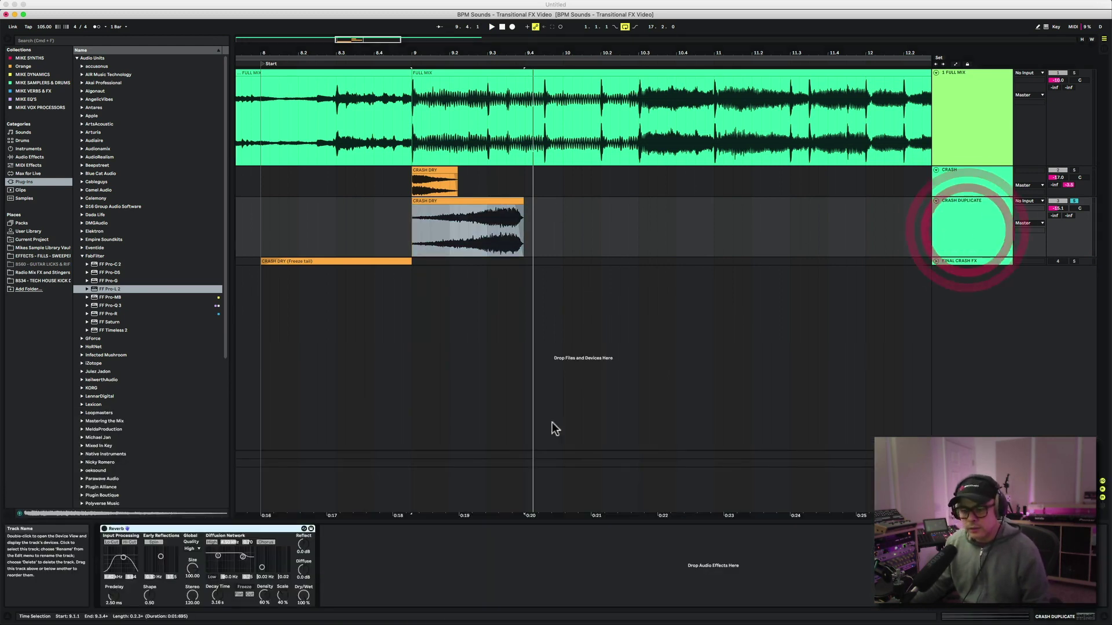
{"action": "left_click", "coordinate": [229, 524]}
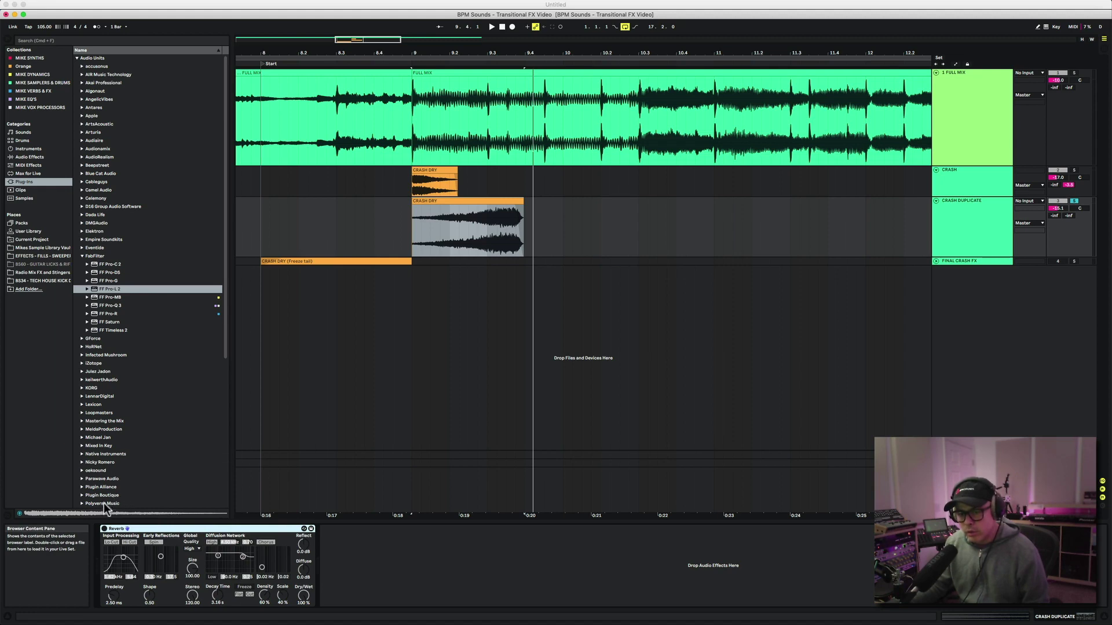
{"action": "left_click", "coordinate": [105, 530]}
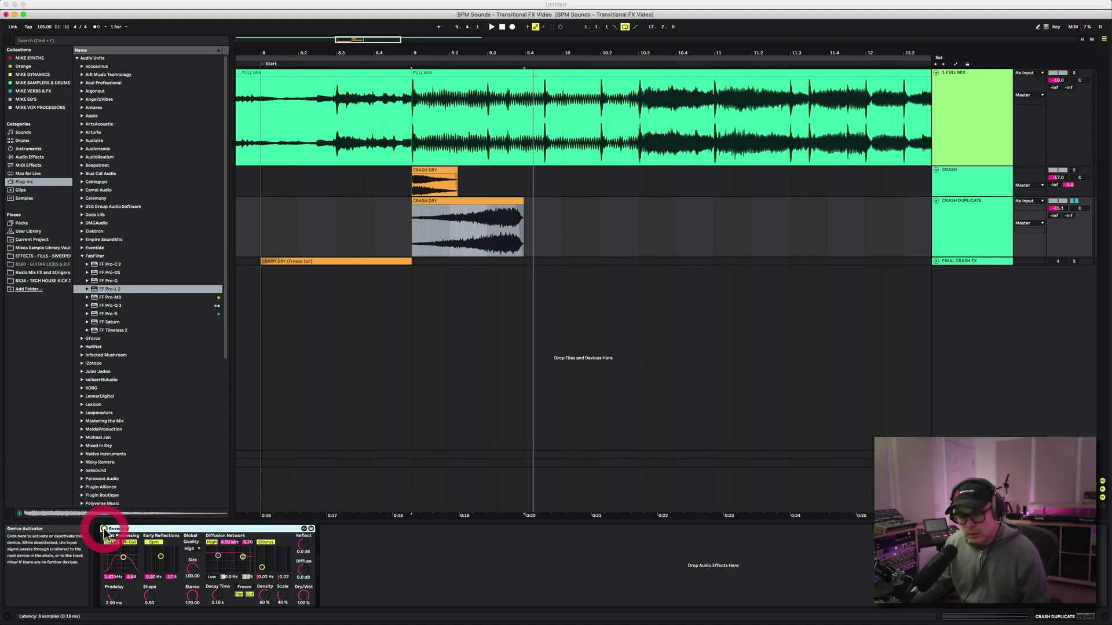
{"action": "left_click", "coordinate": [8, 39]}
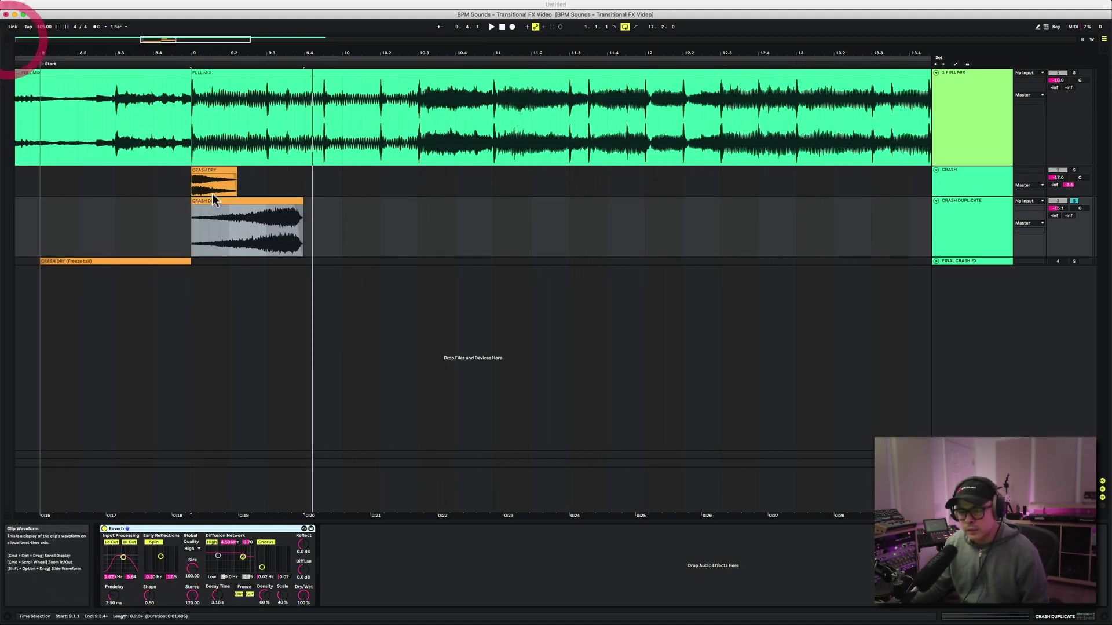
{"action": "left_click", "coordinate": [194, 214]}
{"action": "key", "text": "space"}
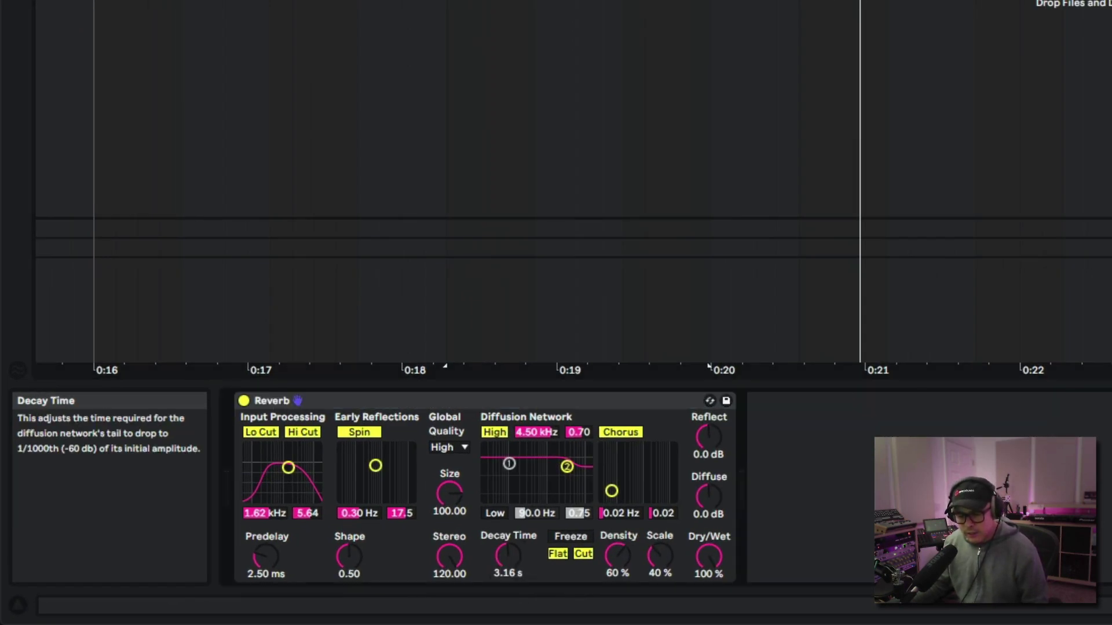
{"action": "left_click", "coordinate": [705, 557]}
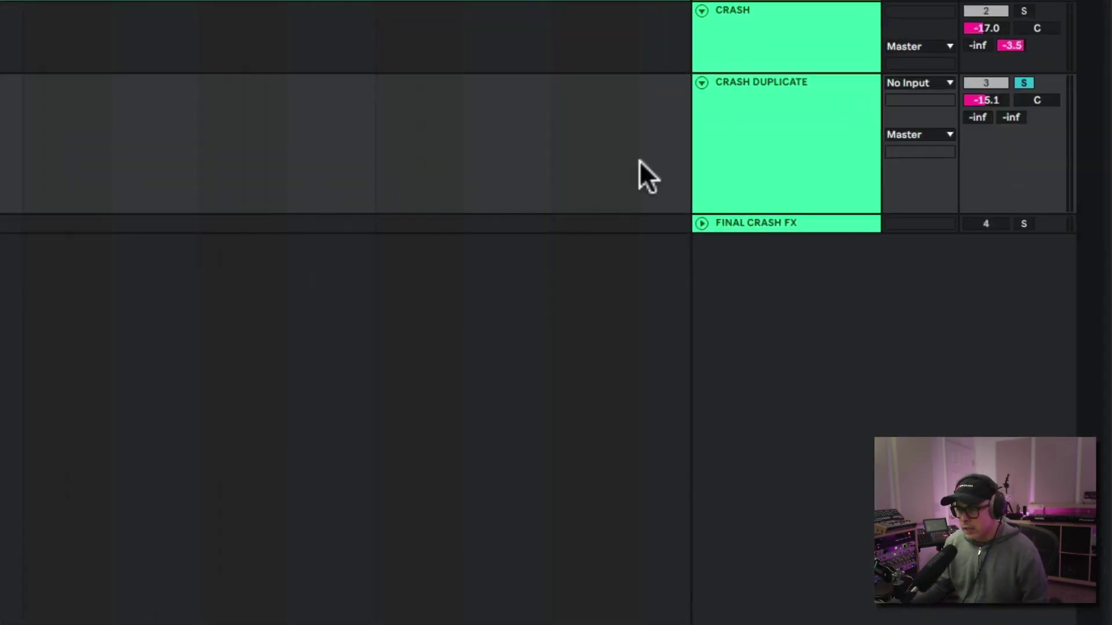
Step: Freeze and flatten CRASH DUPLICATE, then delete the CRASH DRY (Freeze) clip, keeping the tail
{"action": "left_click", "coordinate": [749, 152]}
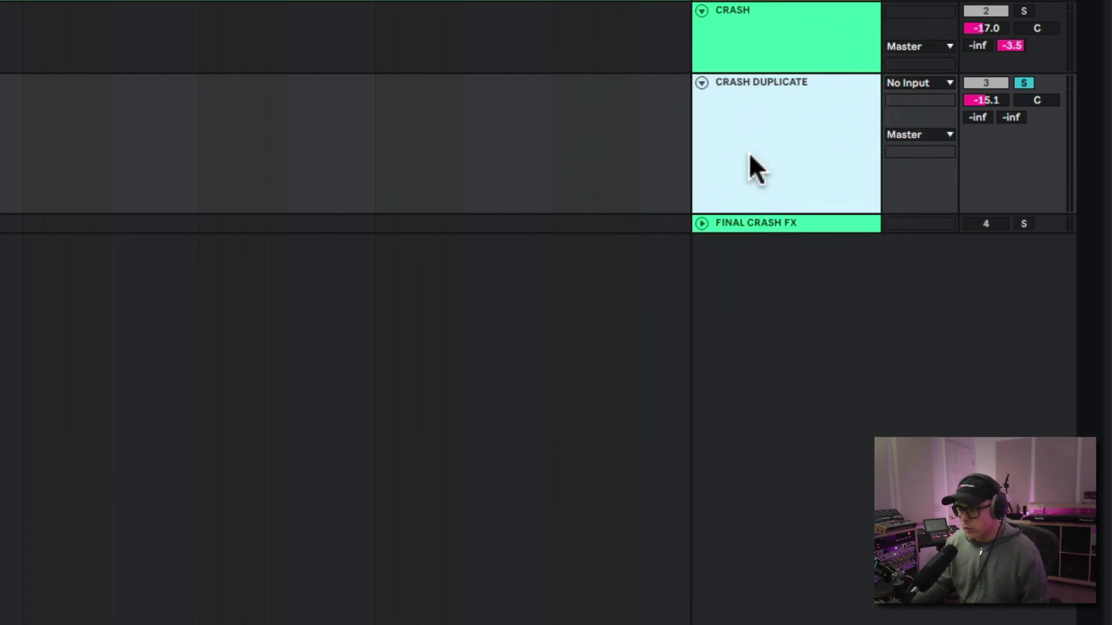
{"action": "right_click", "coordinate": [749, 152]}
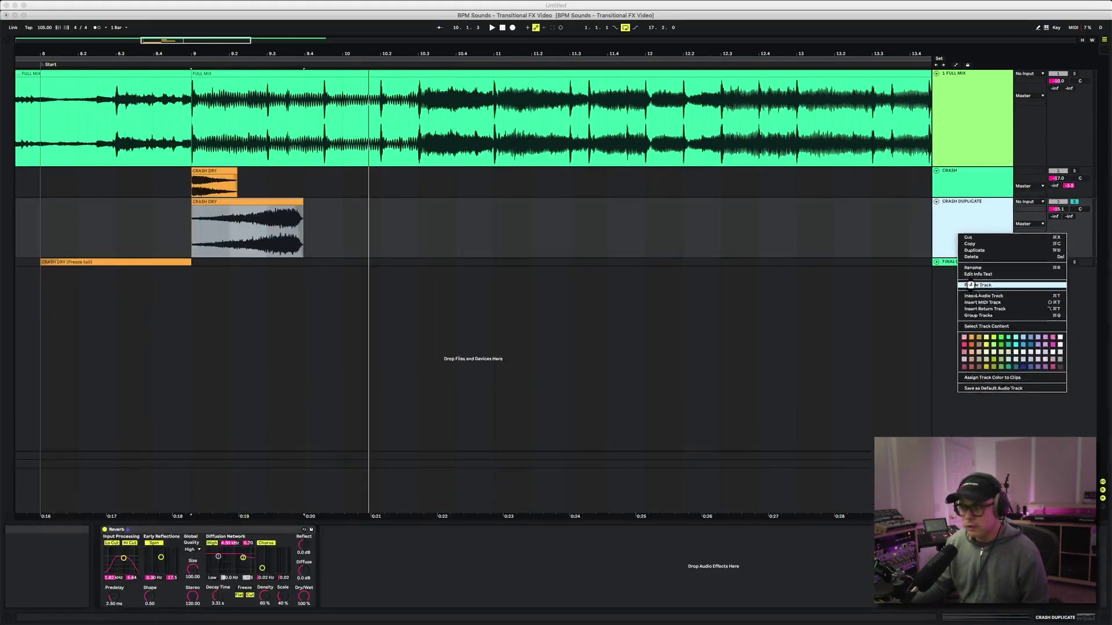
{"action": "left_click", "coordinate": [781, 278]}
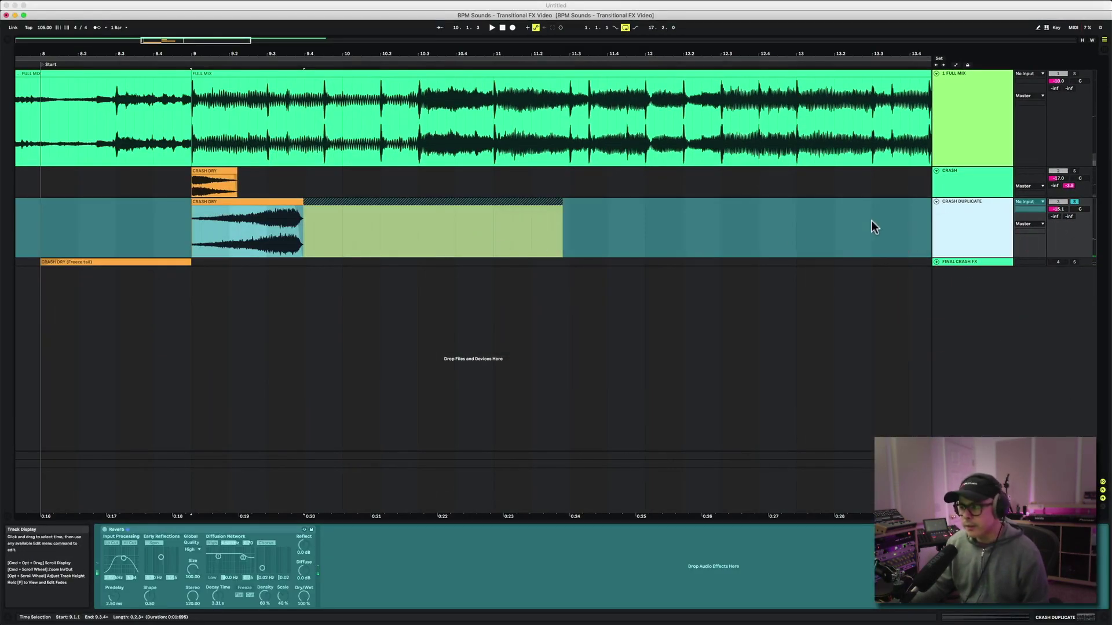
{"action": "right_click", "coordinate": [954, 213]}
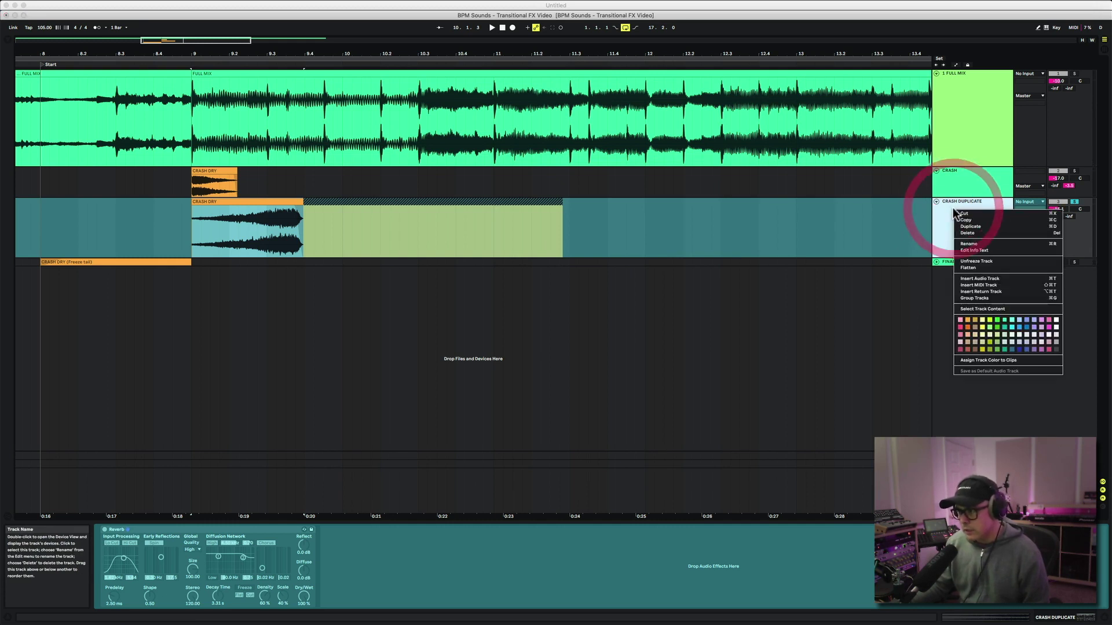
{"action": "left_click", "coordinate": [960, 268]}
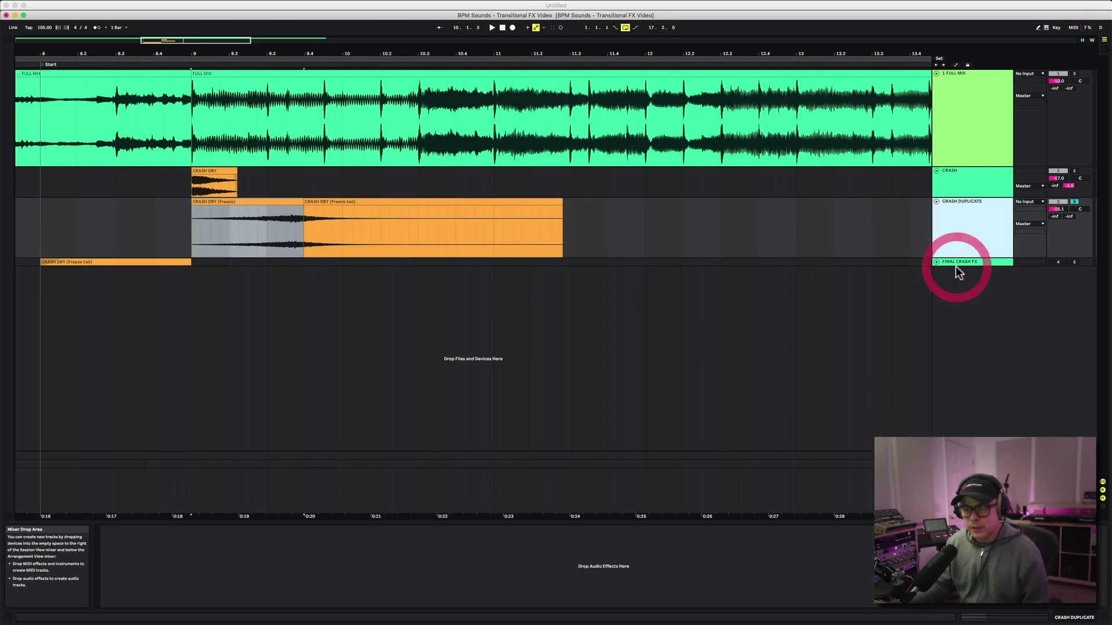
{"action": "left_click", "coordinate": [284, 204]}
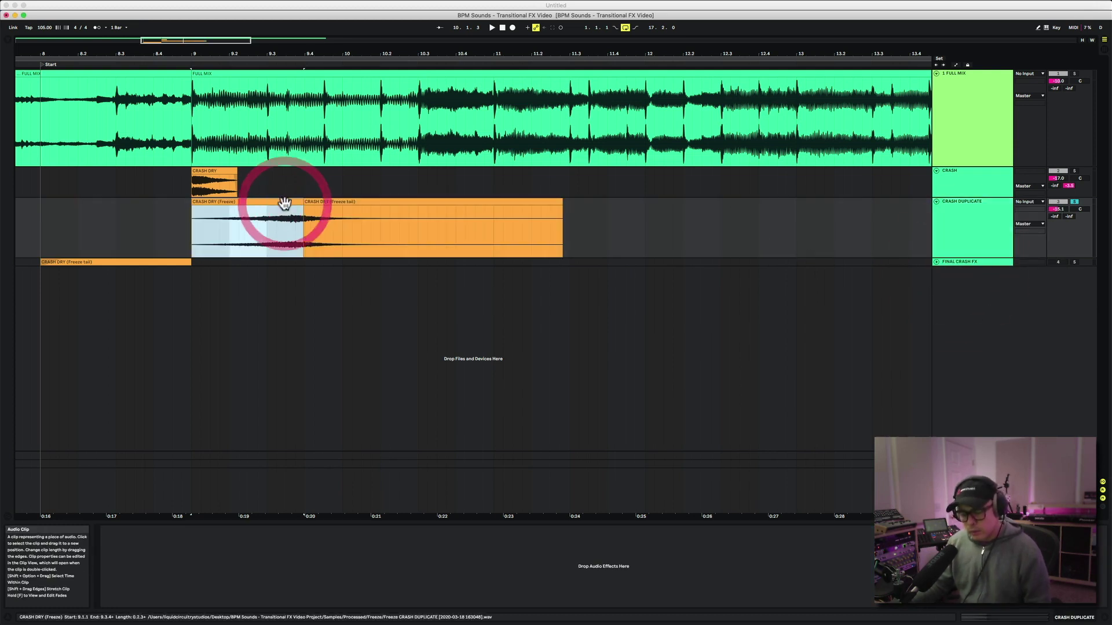
{"action": "key", "text": "Delete"}
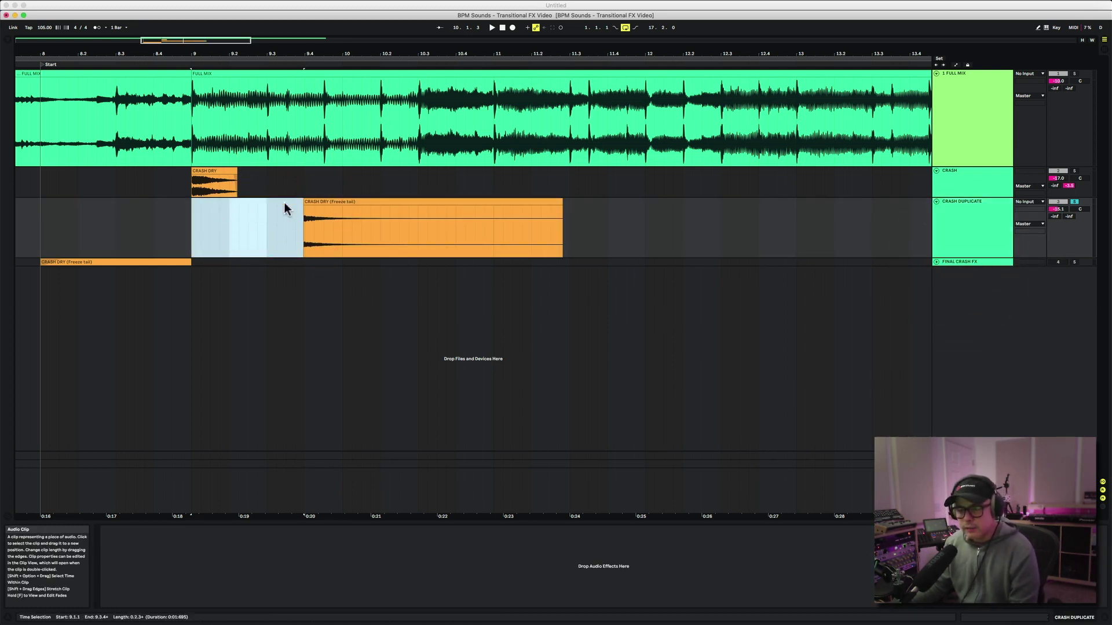
{"action": "left_click", "coordinate": [322, 203]}
Step: Extend the Freeze tail clip's start slightly earlier and reverse its sample
{"action": "key", "text": "space"}
{"action": "left_click_drag", "start_coordinate": [305, 203], "coordinate": [295, 203]}
{"action": "key", "text": "space"}
{"action": "key", "text": "space"}
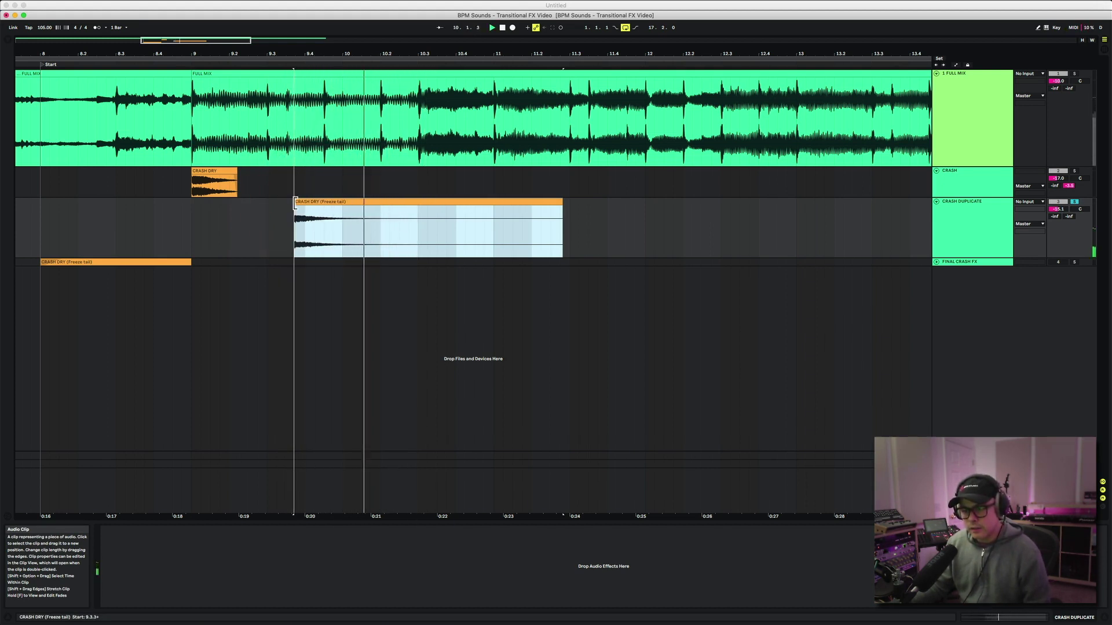
{"action": "left_click", "coordinate": [294, 202]}
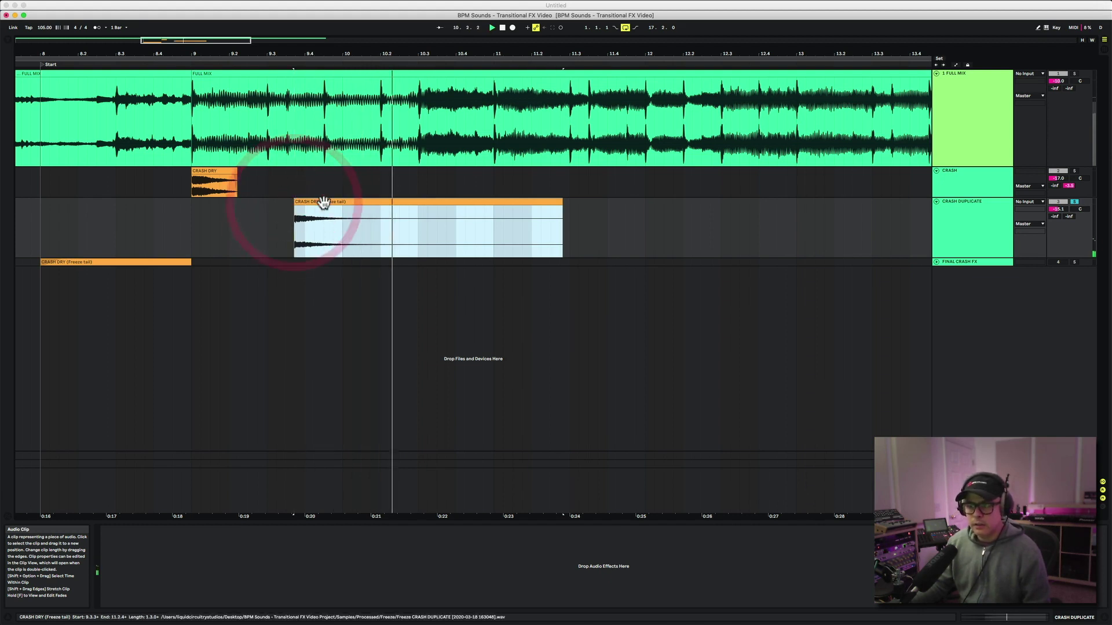
{"action": "double_click", "coordinate": [323, 201]}
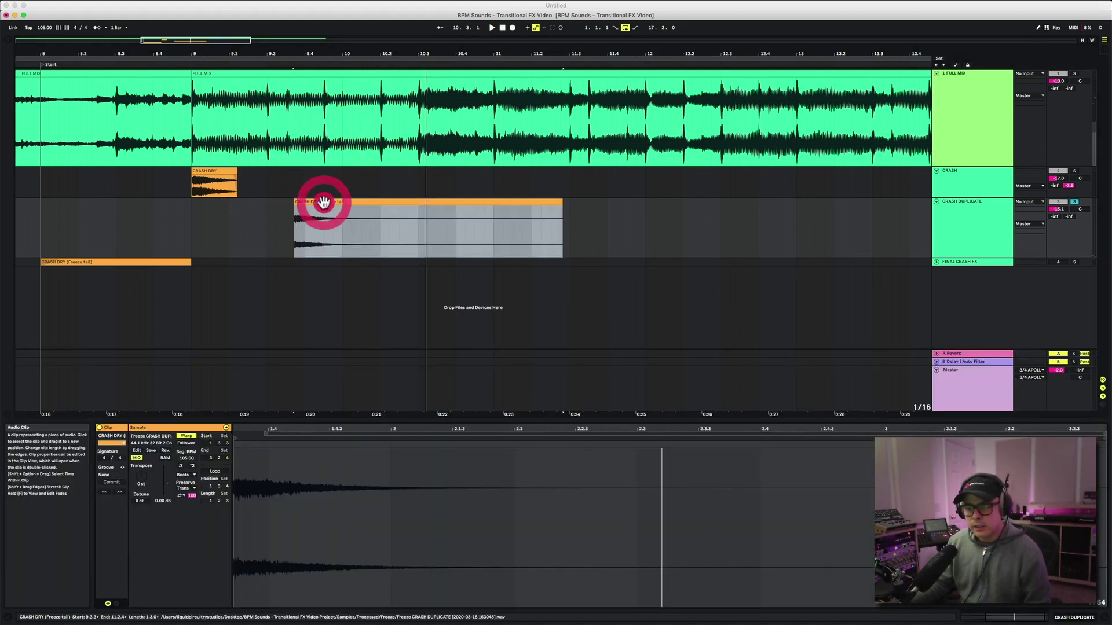
{"action": "left_click", "coordinate": [165, 451]}
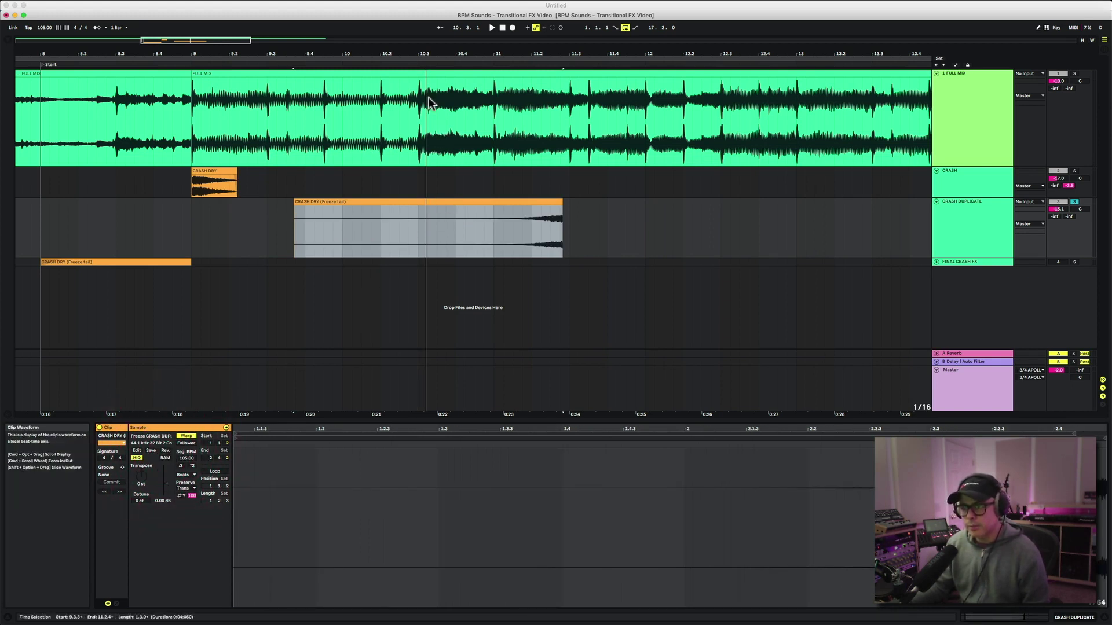
Step: Move the reversed tail to run from 7.1.4 into bar 9 and set clip gain to 5.00 dB
{"action": "scroll", "coordinate": [579, 116], "scroll_direction": "left", "scroll_amount": 5}
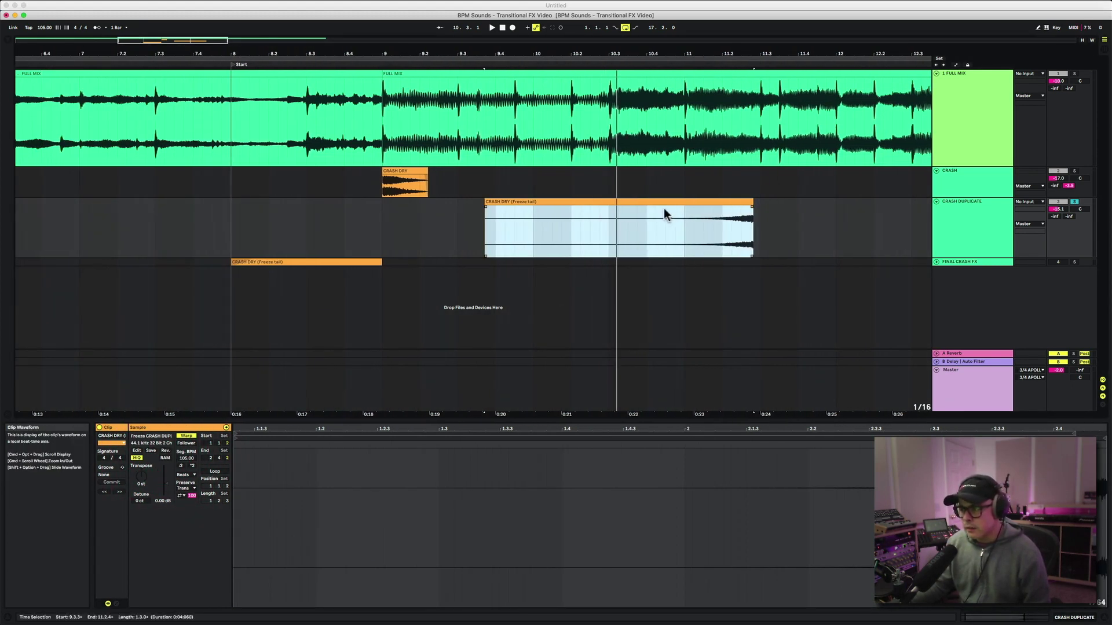
{"action": "left_click_drag", "start_coordinate": [663, 213], "coordinate": [291, 213]}
{"action": "left_click_drag", "start_coordinate": [362, 55], "coordinate": [361, 116]}
{"action": "left_click_drag", "start_coordinate": [438, 203], "coordinate": [441, 200]}
{"action": "left_click_drag", "start_coordinate": [477, 51], "coordinate": [479, 203]}
{"action": "left_click", "coordinate": [477, 203]}
{"action": "left_click", "coordinate": [479, 199]}
{"action": "left_click_drag", "start_coordinate": [486, 52], "coordinate": [486, 17]}
{"action": "left_click", "coordinate": [264, 202]}
{"action": "left_click", "coordinate": [168, 483]}
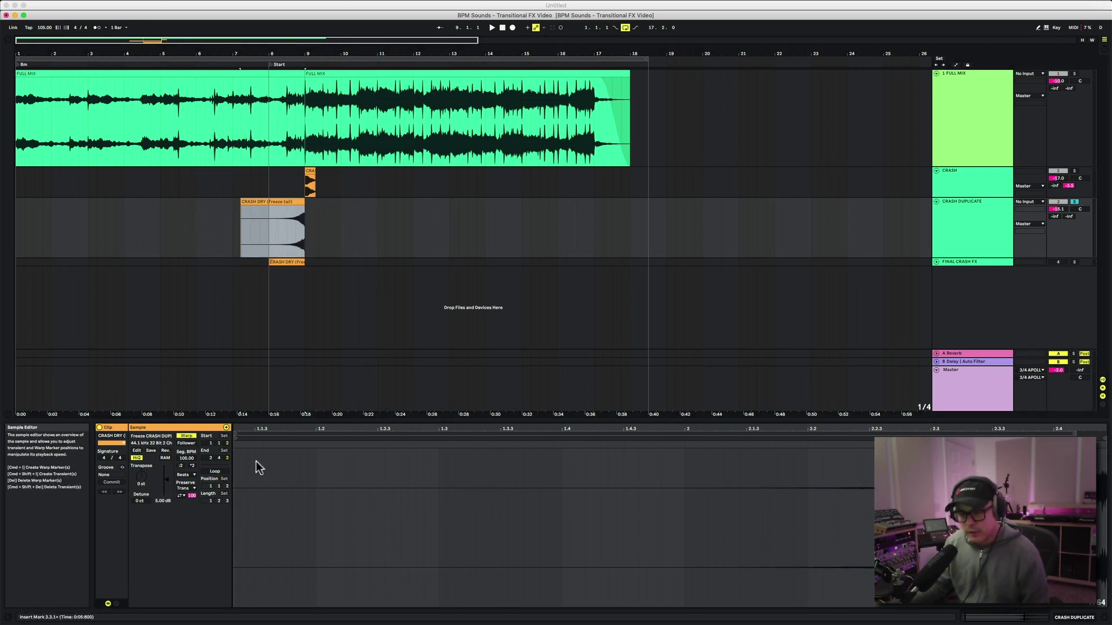
Step: Play and stop the reversed swell, then reopen the browser beside CRASH DUPLICATE's effect chain
{"action": "left_click", "coordinate": [251, 231]}
{"action": "key", "text": "space"}
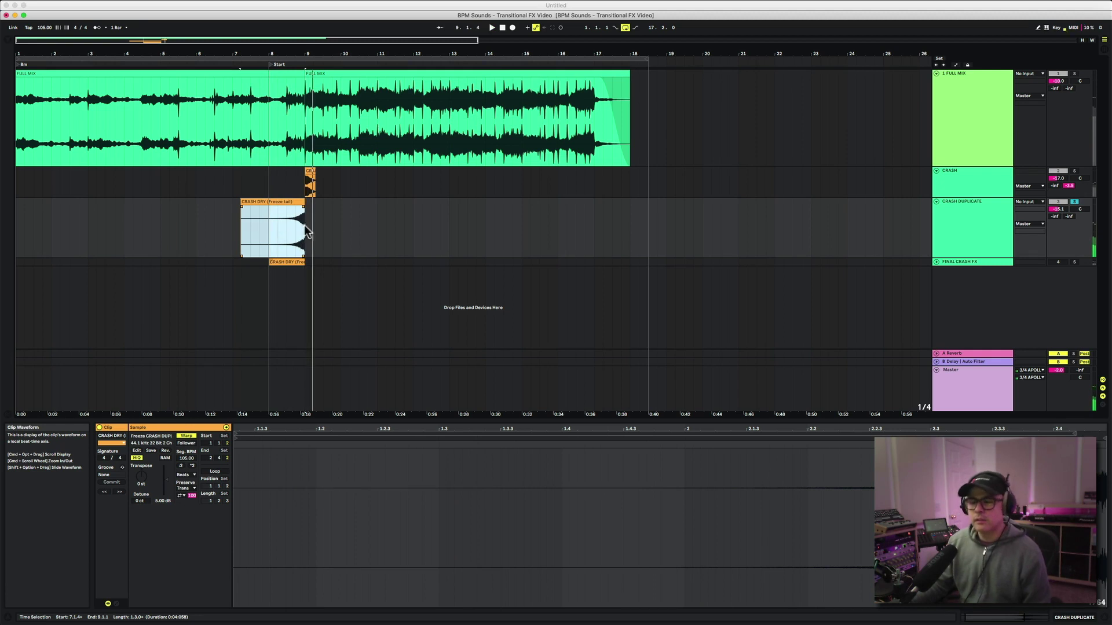
{"action": "key", "text": "space"}
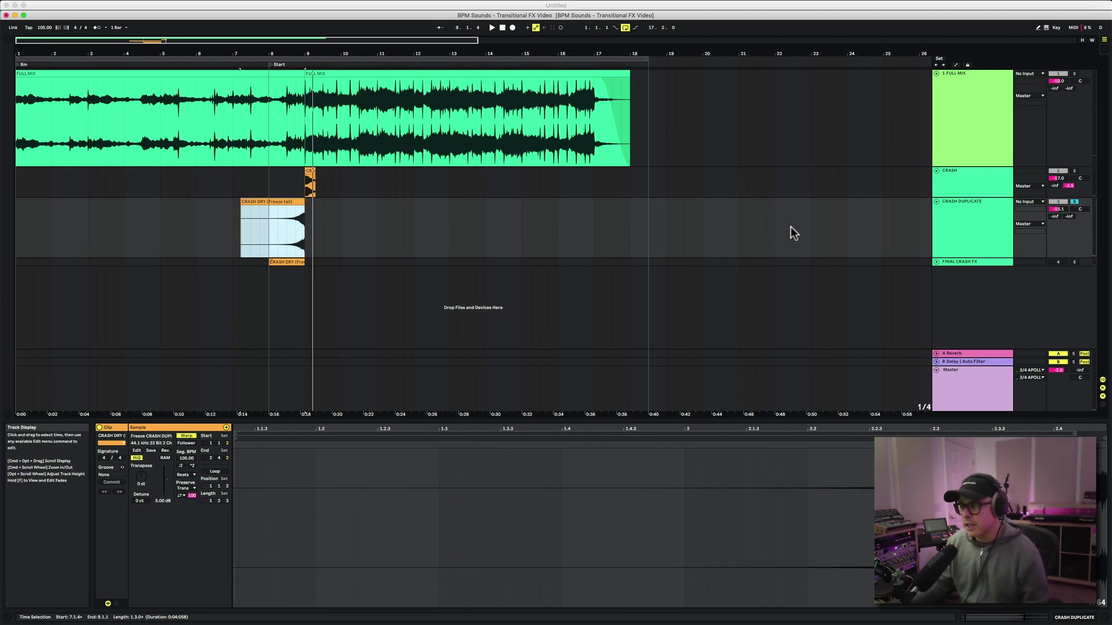
{"action": "left_click", "coordinate": [983, 222]}
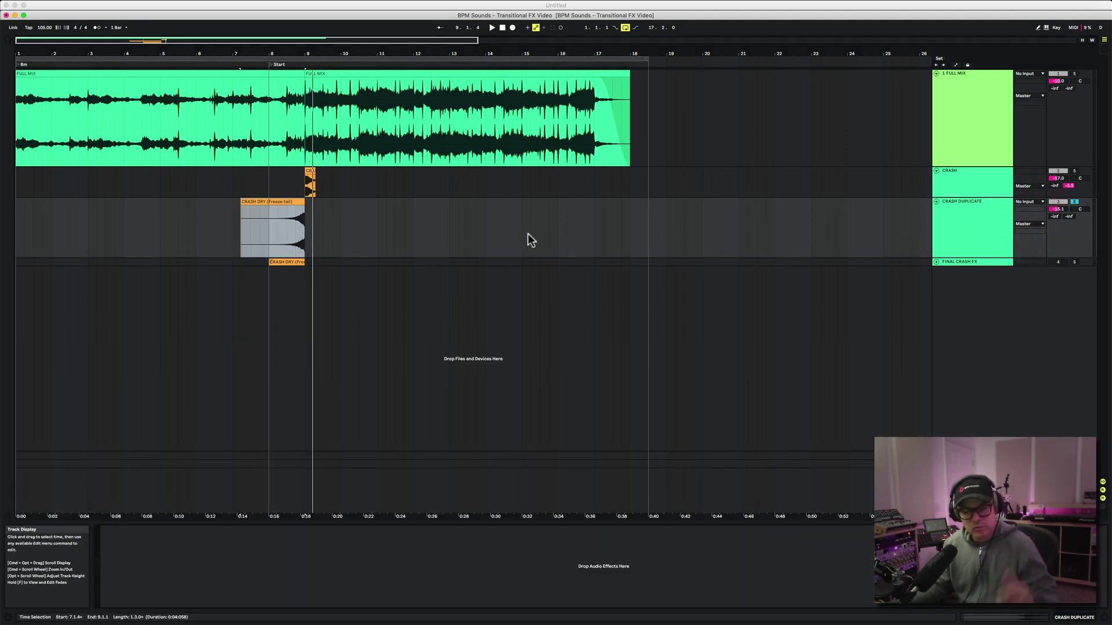
{"action": "left_click", "coordinate": [9, 41]}
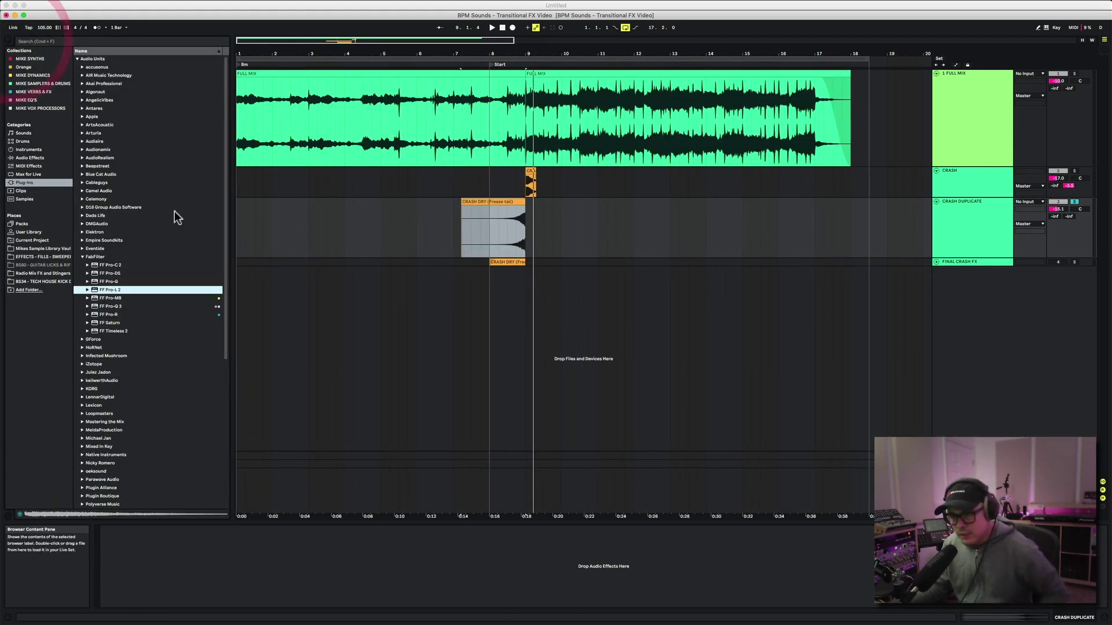
Step: Add Auto Pan to CRASH DUPLICATE with 100% amount and a tempo-synced 1/16 rate
{"action": "left_click", "coordinate": [30, 157]}
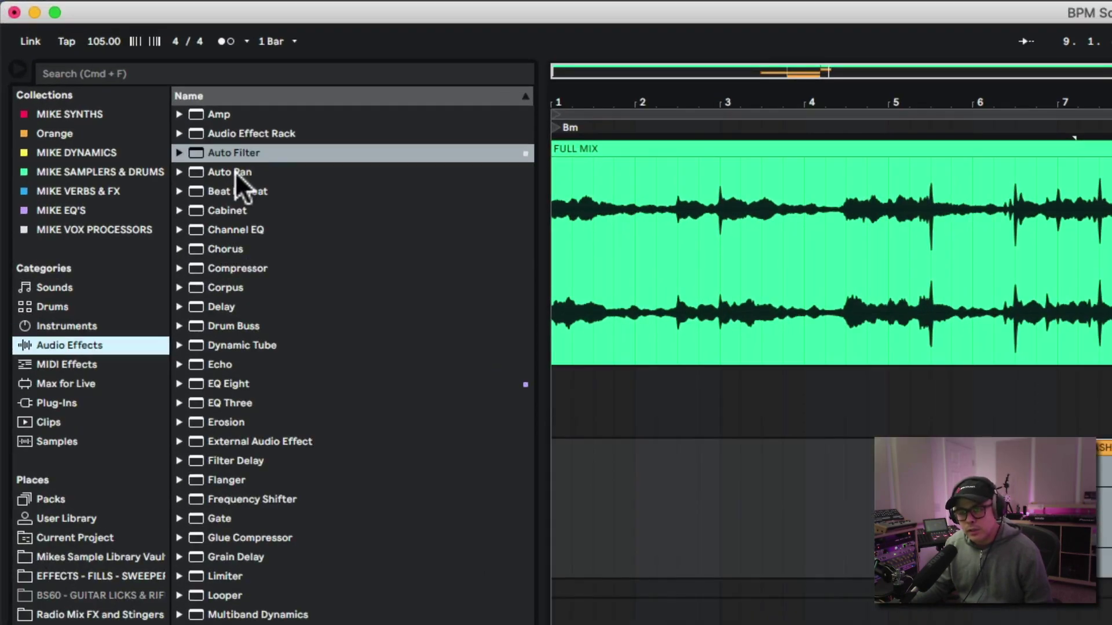
{"action": "left_click_drag", "start_coordinate": [235, 171], "coordinate": [1111, 516]}
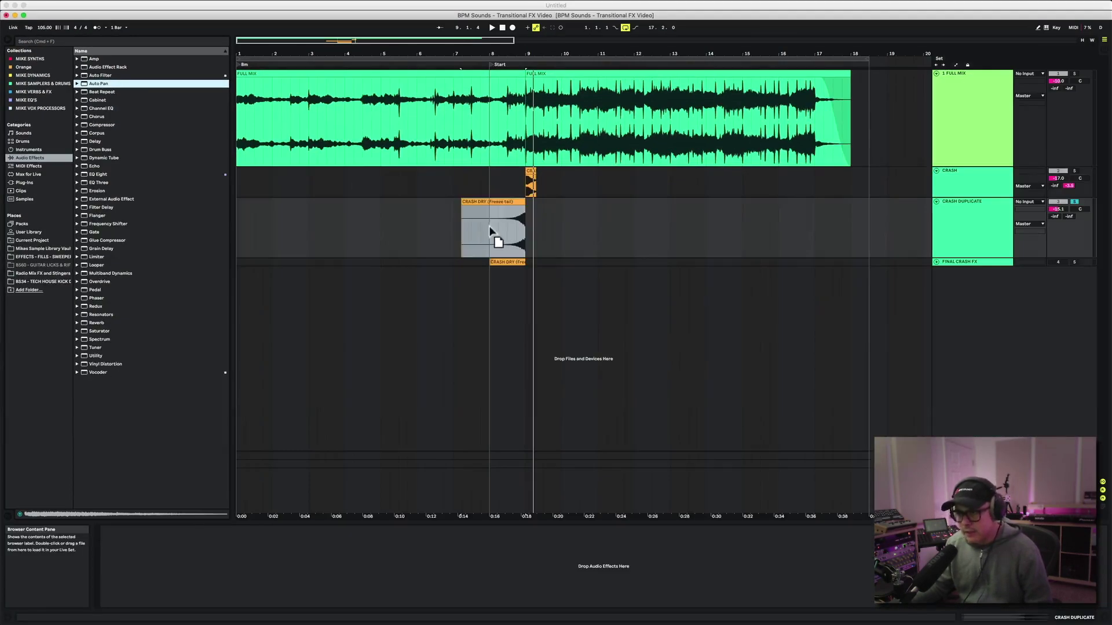
{"action": "left_click_drag", "start_coordinate": [490, 231], "coordinate": [488, 226]}
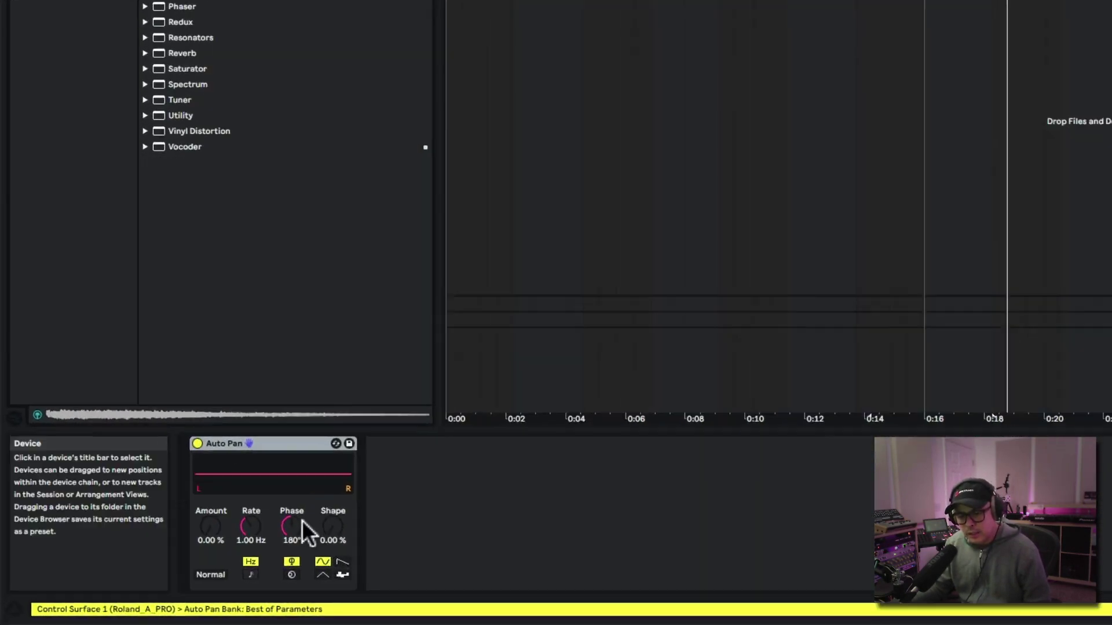
{"action": "left_click_drag", "start_coordinate": [207, 525], "coordinate": [260, 469]}
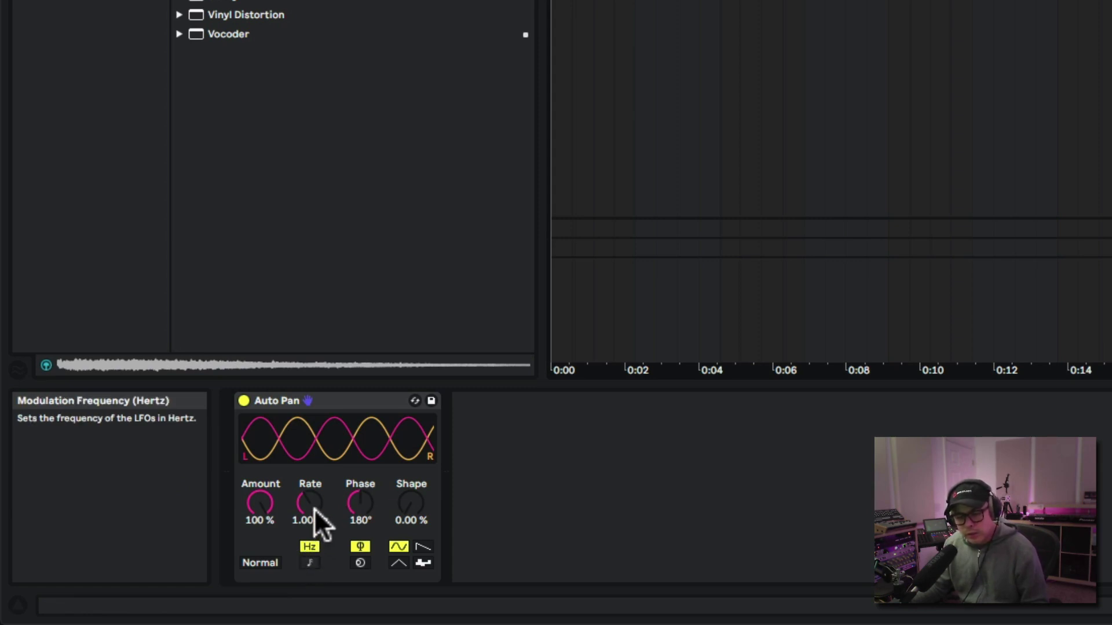
{"action": "left_click", "coordinate": [308, 563]}
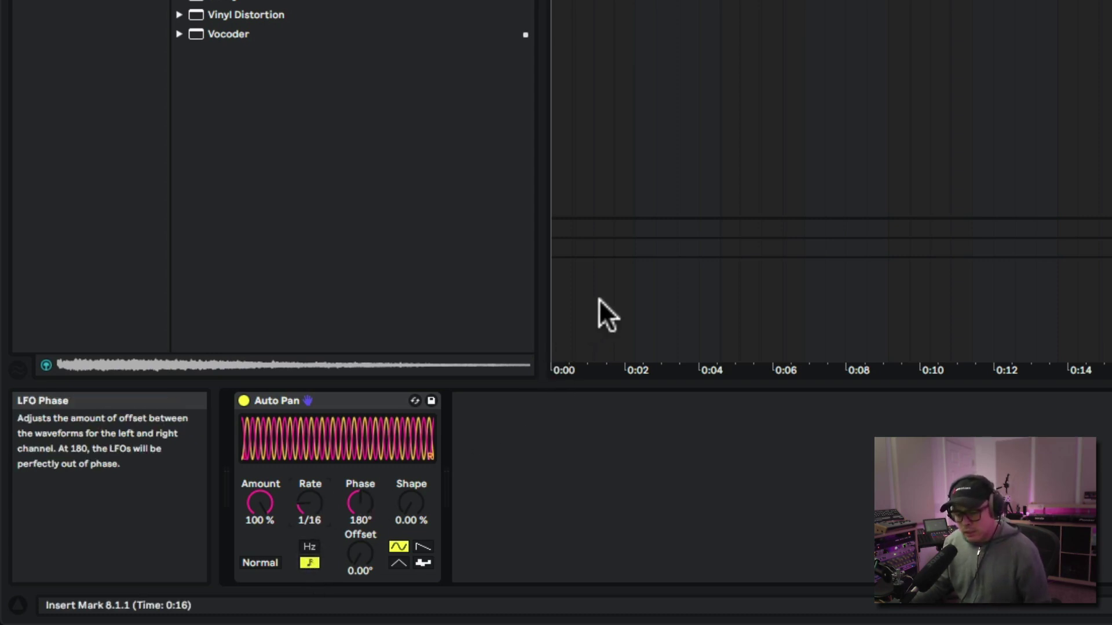
{"action": "left_click", "coordinate": [978, 236]}
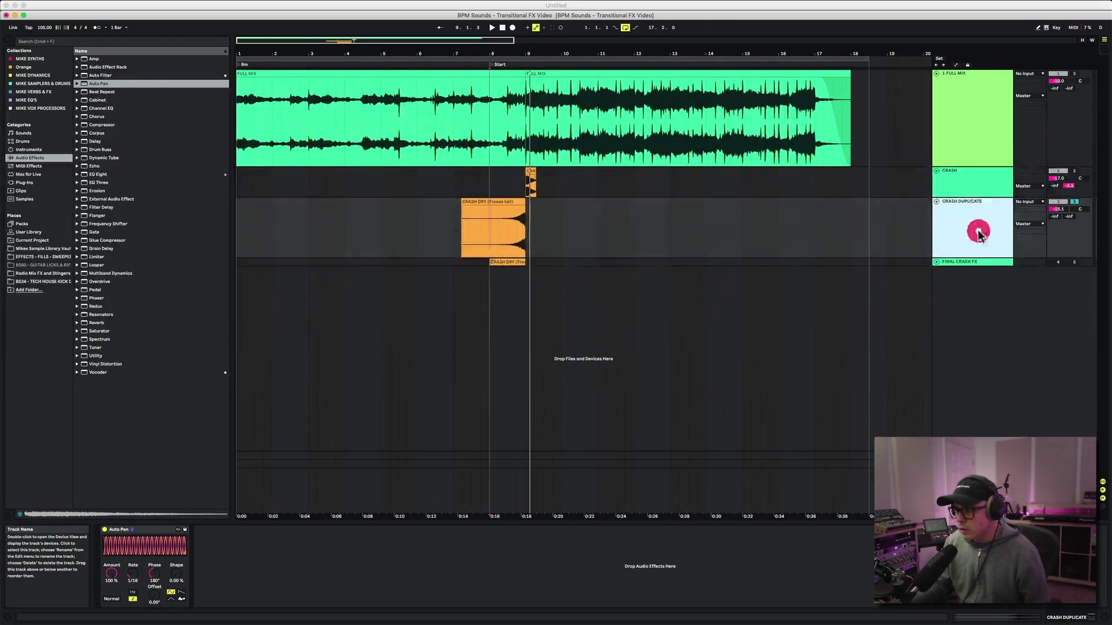
Step: Automate Auto Pan Rate with a curved ramp rising into bar 9, then play it back
{"action": "key", "text": "a"}
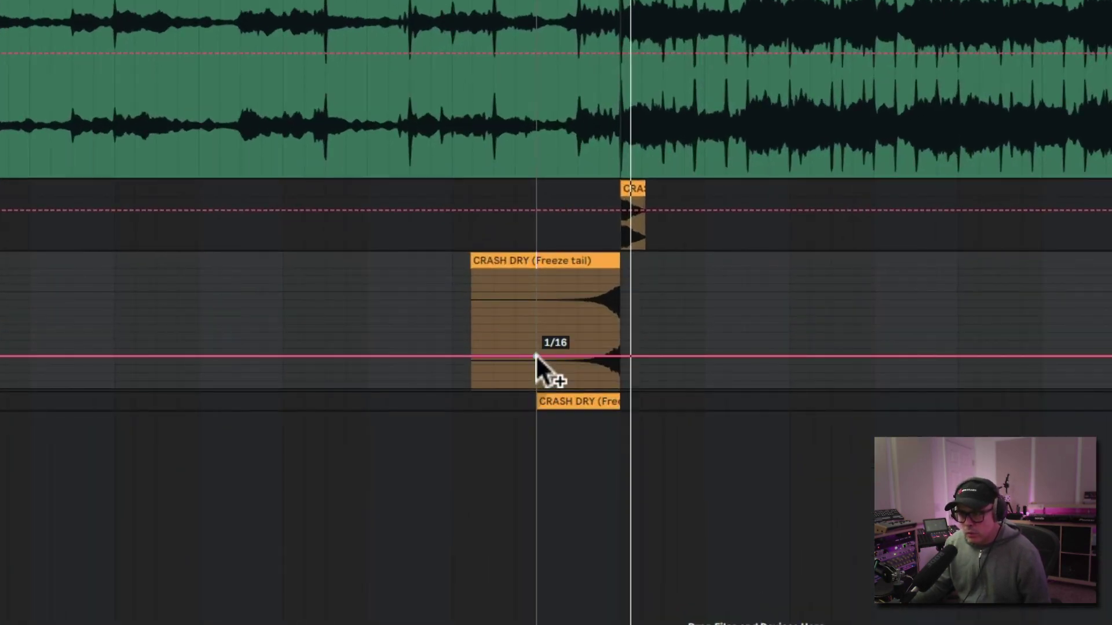
{"action": "left_click_drag", "start_coordinate": [536, 356], "coordinate": [536, 388]}
{"action": "left_click_drag", "start_coordinate": [620, 388], "coordinate": [621, 316]}
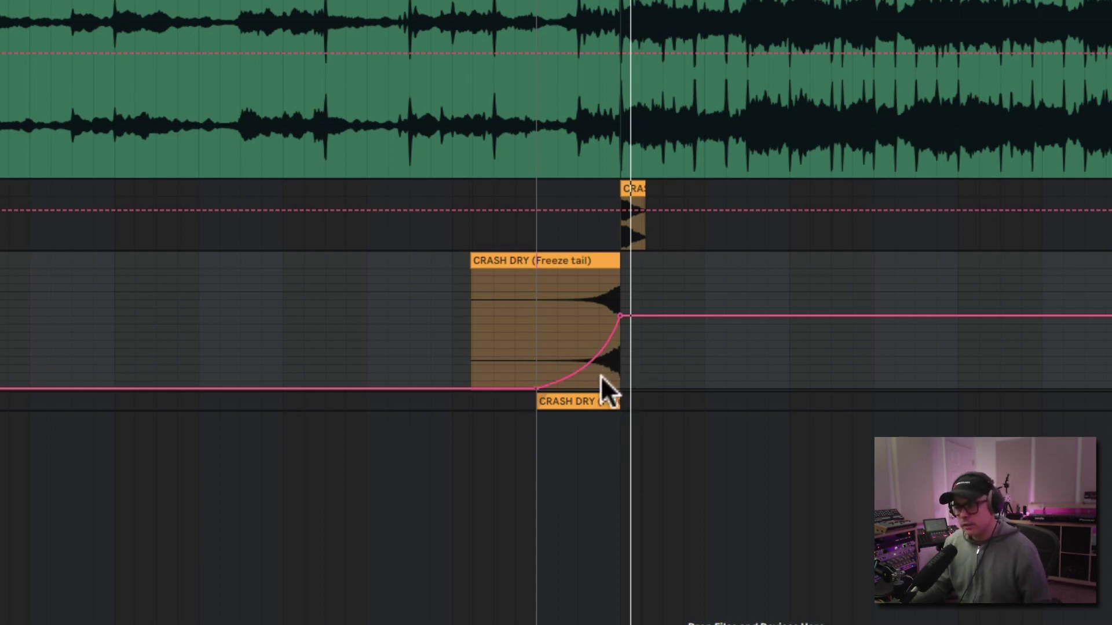
{"action": "left_click", "coordinate": [537, 356]}
{"action": "key", "text": "space"}
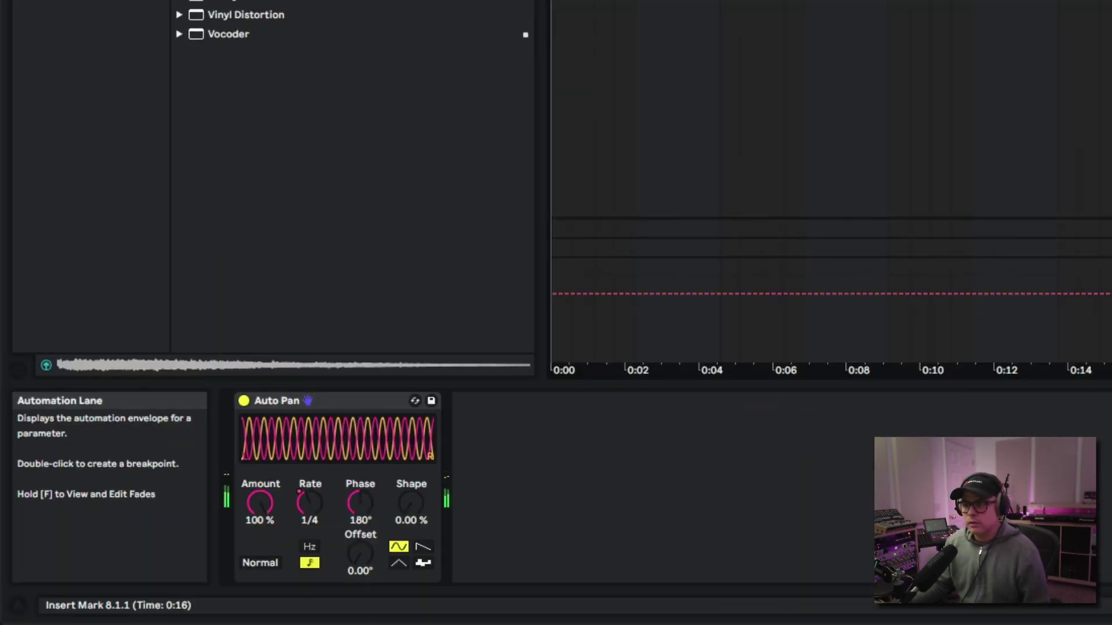
Step: Add a Reverb after Auto Pan with 3.16 s decay, High quality, 120 stereo, 13% dry/wet
{"action": "left_click_drag", "start_coordinate": [309, 503], "coordinate": [310, 533]}
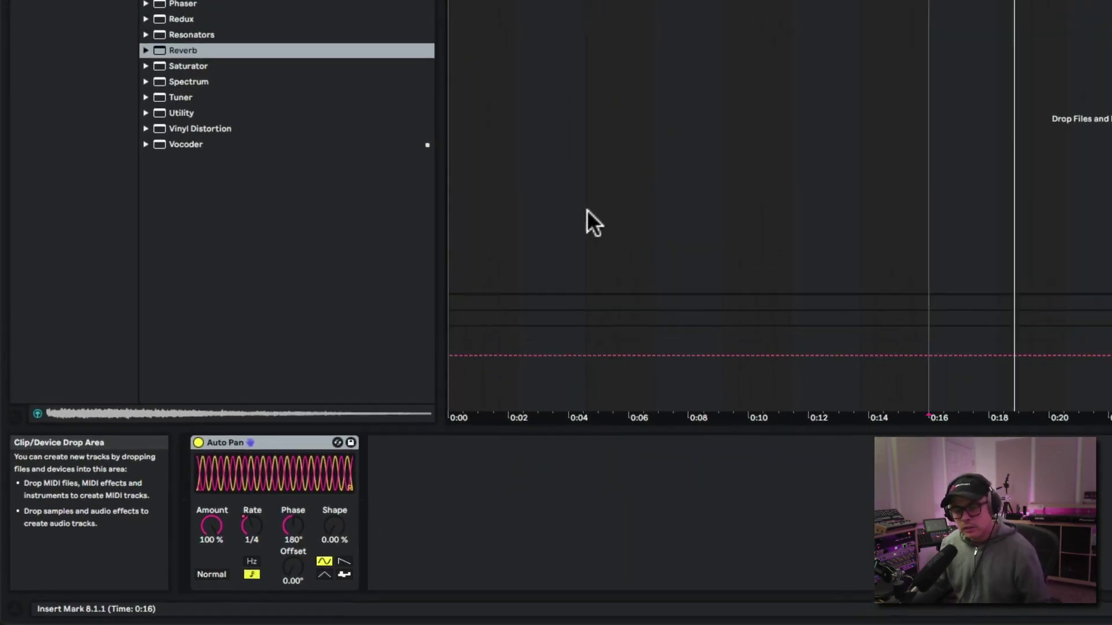
{"action": "mouse_move", "coordinate": [183, 58]}
{"action": "left_mouse_down"}
{"action": "mouse_move", "coordinate": [447, 437]}
{"action": "mouse_move", "coordinate": [408, 510]}
{"action": "mouse_move", "coordinate": [405, 498]}
{"action": "left_mouse_up"}
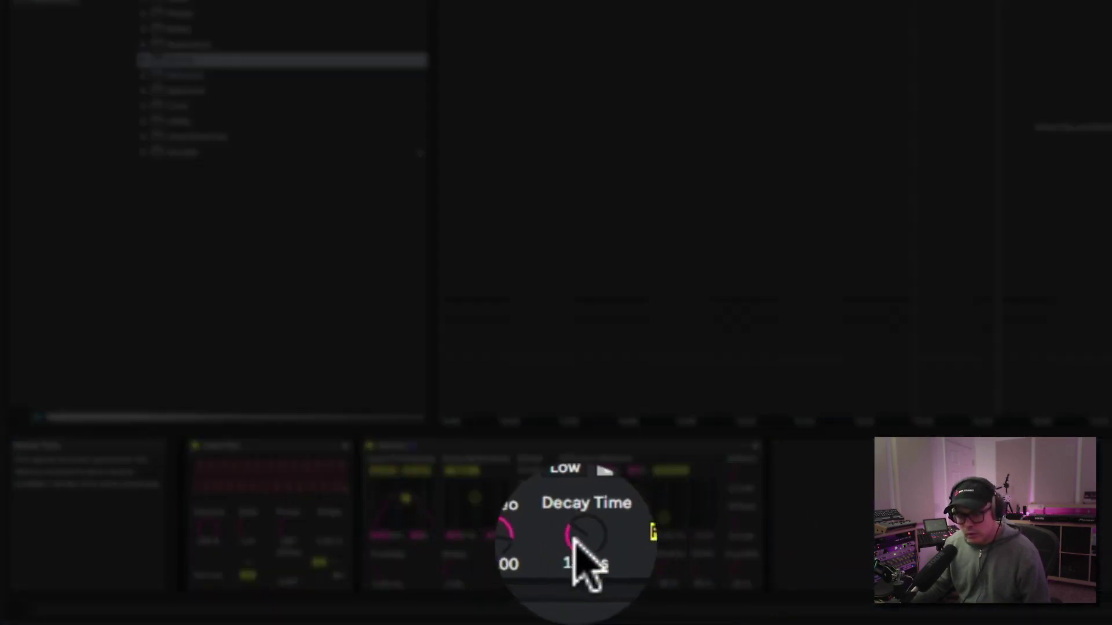
{"action": "left_click_drag", "start_coordinate": [573, 539], "coordinate": [573, 470]}
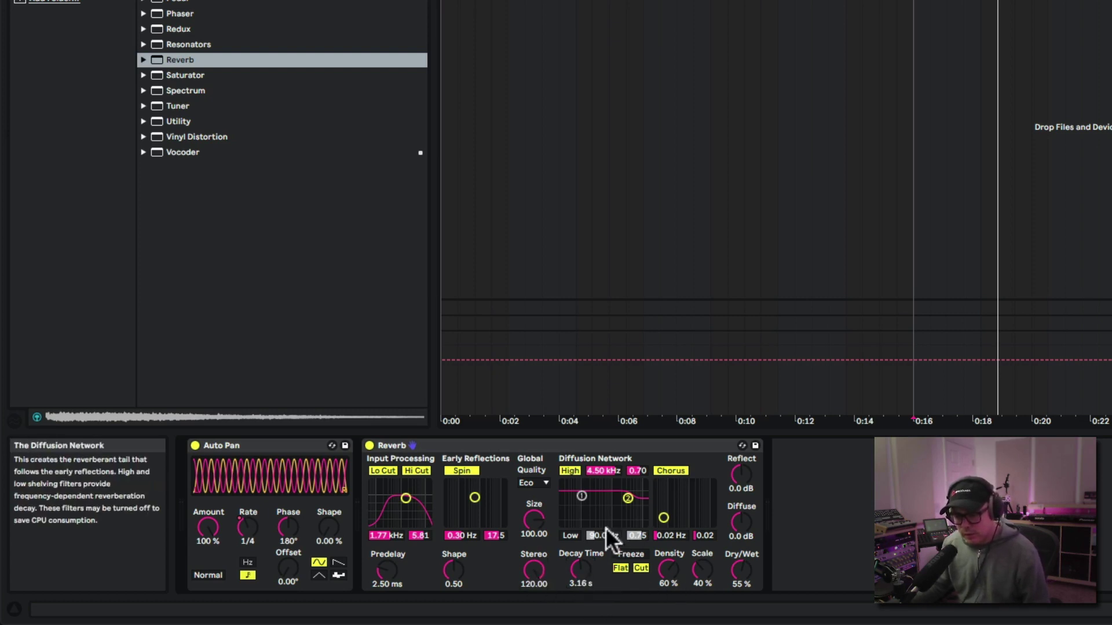
{"action": "left_click", "coordinate": [537, 482]}
{"action": "left_click", "coordinate": [543, 514]}
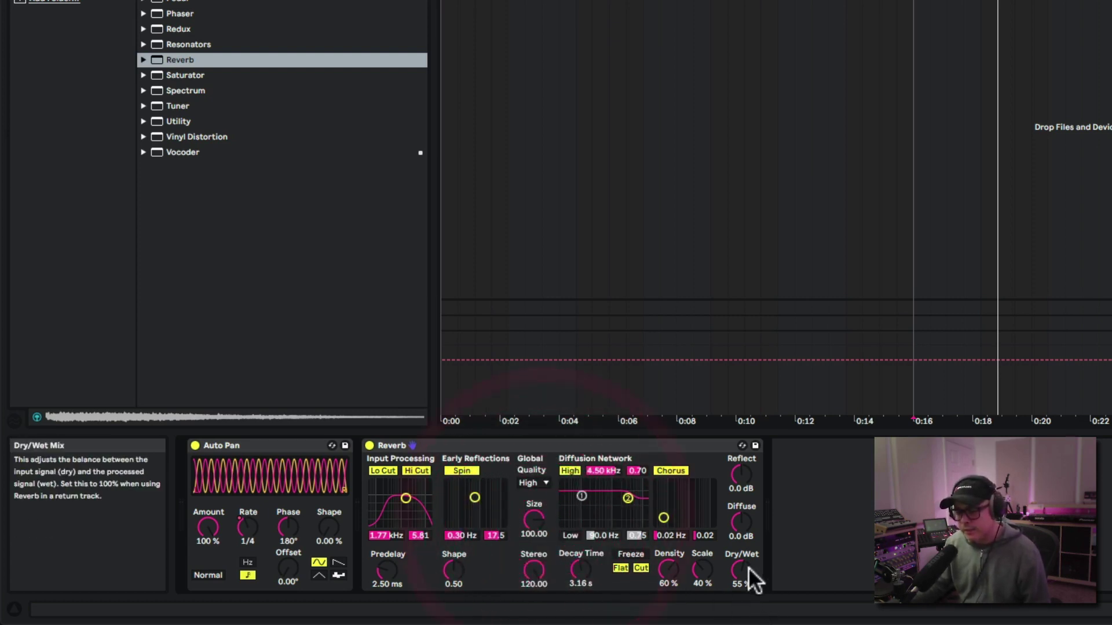
{"action": "left_click_drag", "start_coordinate": [741, 570], "coordinate": [741, 614]}
{"action": "left_click_drag", "start_coordinate": [741, 539], "coordinate": [741, 582]}
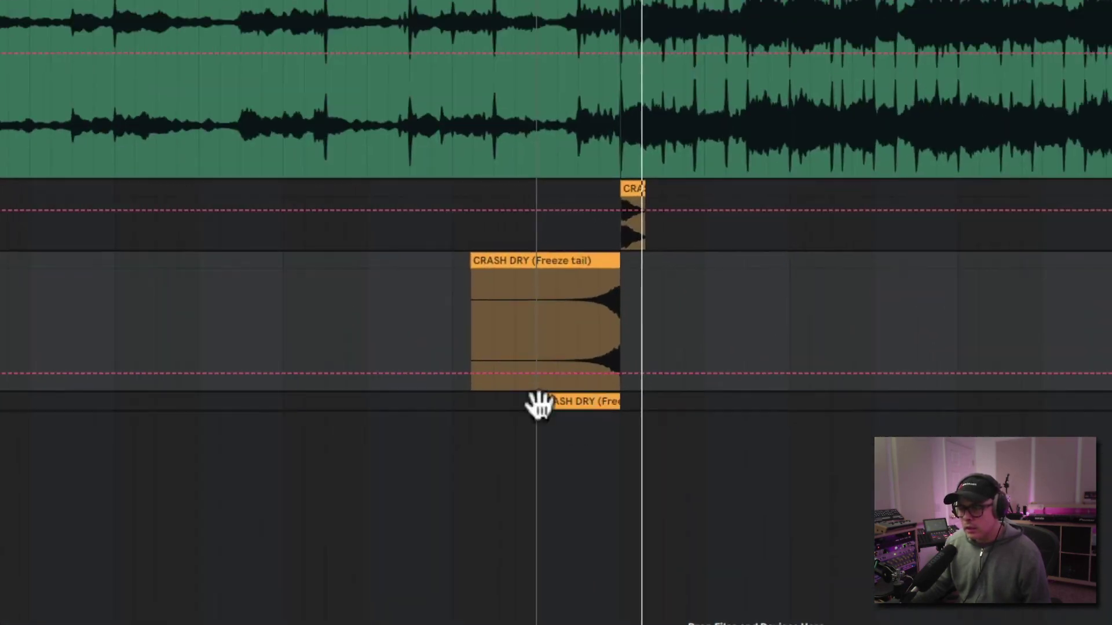
{"action": "mouse_move", "coordinate": [510, 372]}
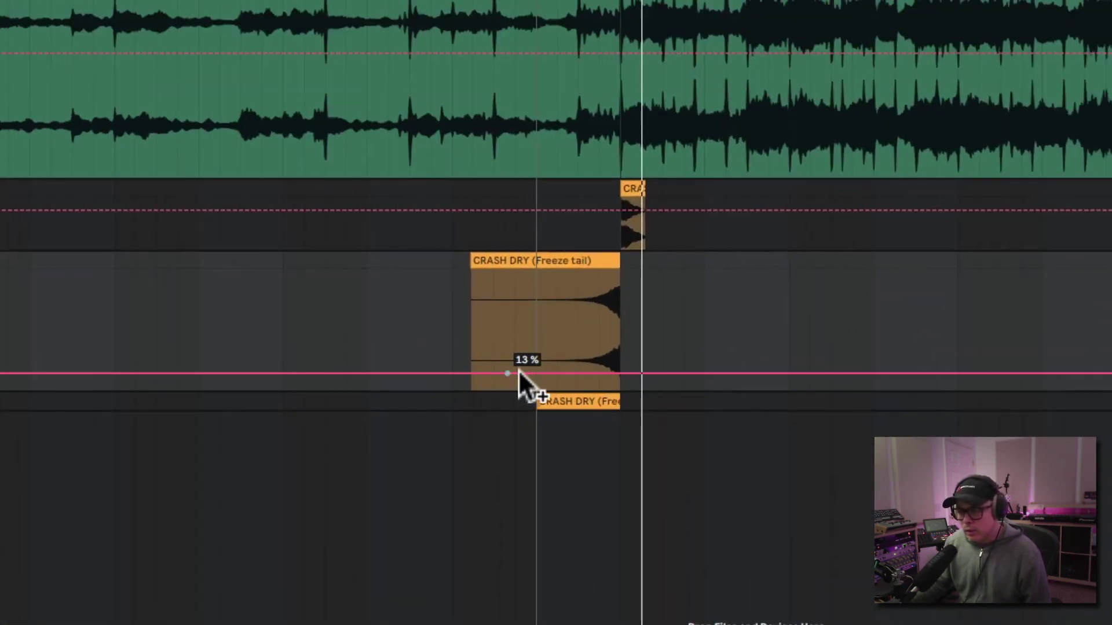
Step: Shape the Reverb Dry/Wet automation to swell to 75 % and drop to 0.0 % after
{"action": "left_click_drag", "start_coordinate": [530, 373], "coordinate": [535, 379]}
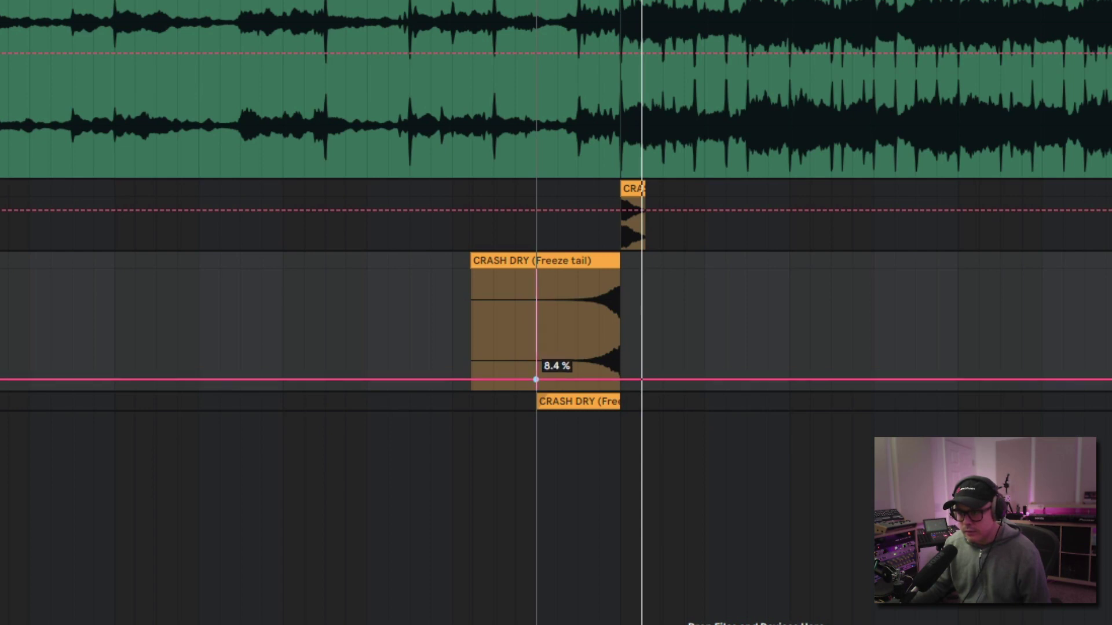
{"action": "mouse_move", "coordinate": [620, 379]}
{"action": "left_mouse_down"}
{"action": "mouse_move", "coordinate": [620, 299]}
{"action": "mouse_move", "coordinate": [617, 359]}
{"action": "left_mouse_up"}
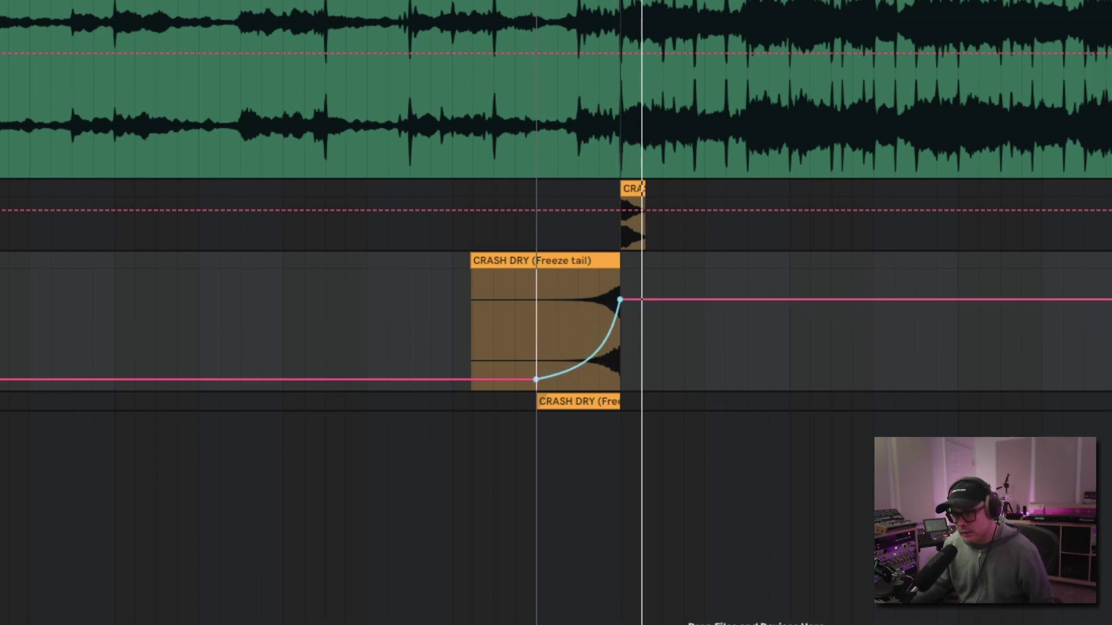
{"action": "left_click", "coordinate": [650, 300]}
{"action": "left_click_drag", "start_coordinate": [662, 300], "coordinate": [662, 389]}
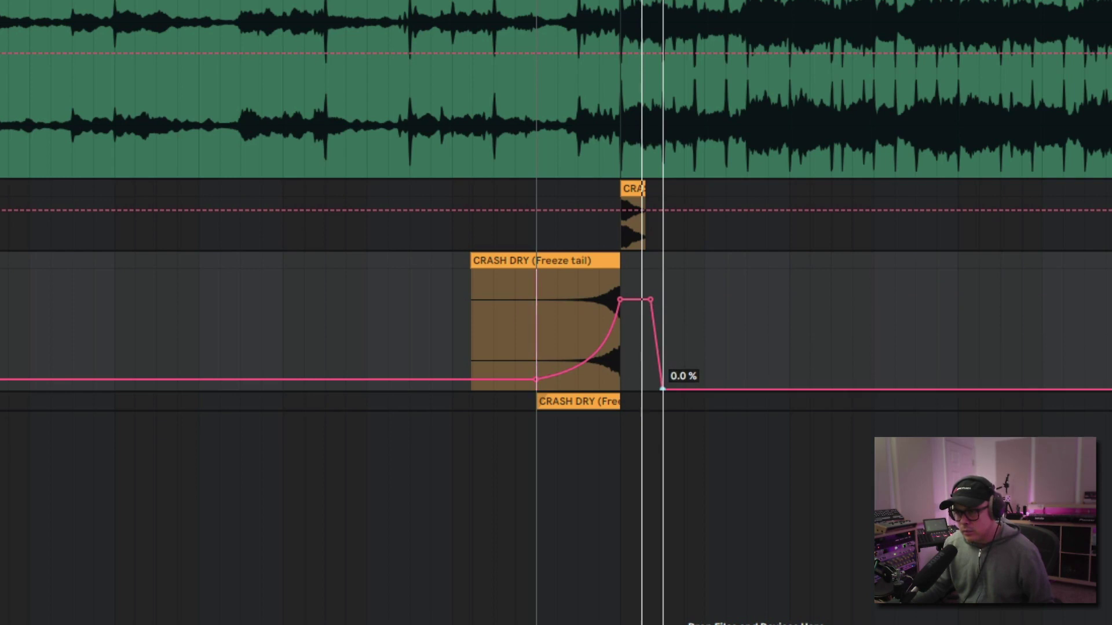
Step: Curve the fall from the 75 % peak to 0.0 % and play back the swell
{"action": "left_click_drag", "start_coordinate": [645, 315], "coordinate": [651, 347]}
{"action": "left_click", "coordinate": [533, 348]}
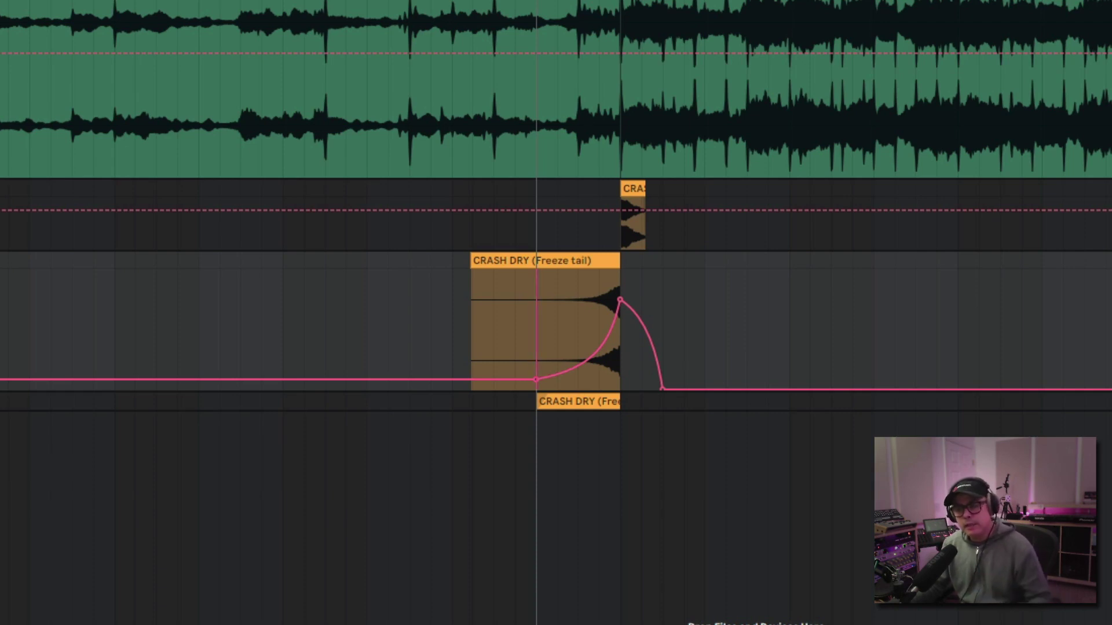
{"action": "key", "text": "space"}
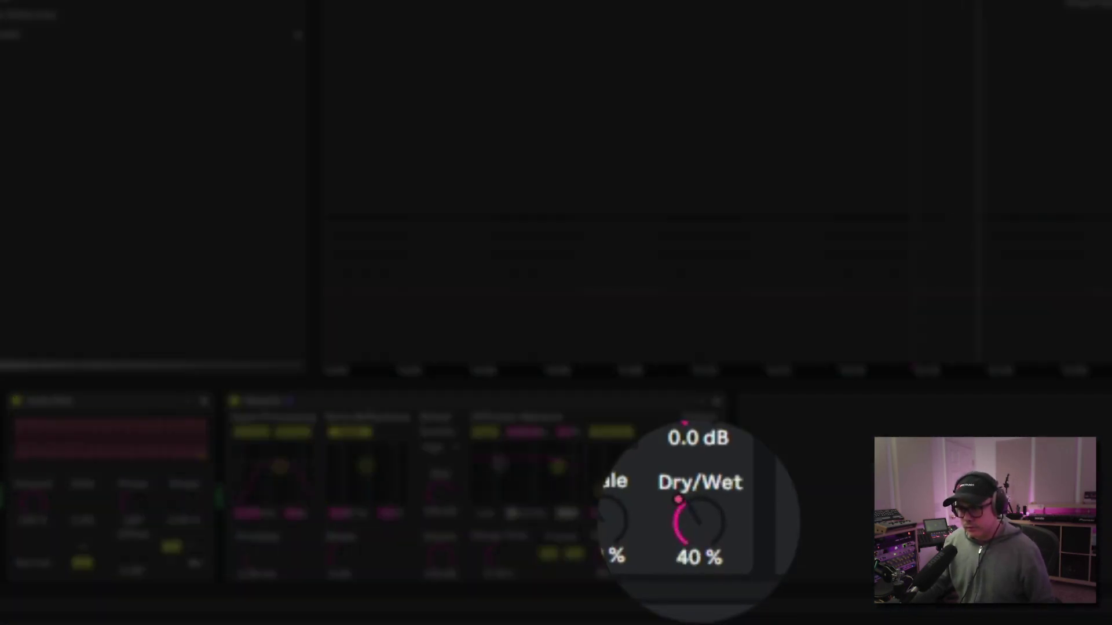
Step: Turn the Reverb Dry/Wet down to 0.0 % and add Redux after Reverb
{"action": "left_click_drag", "start_coordinate": [699, 557], "coordinate": [699, 585]}
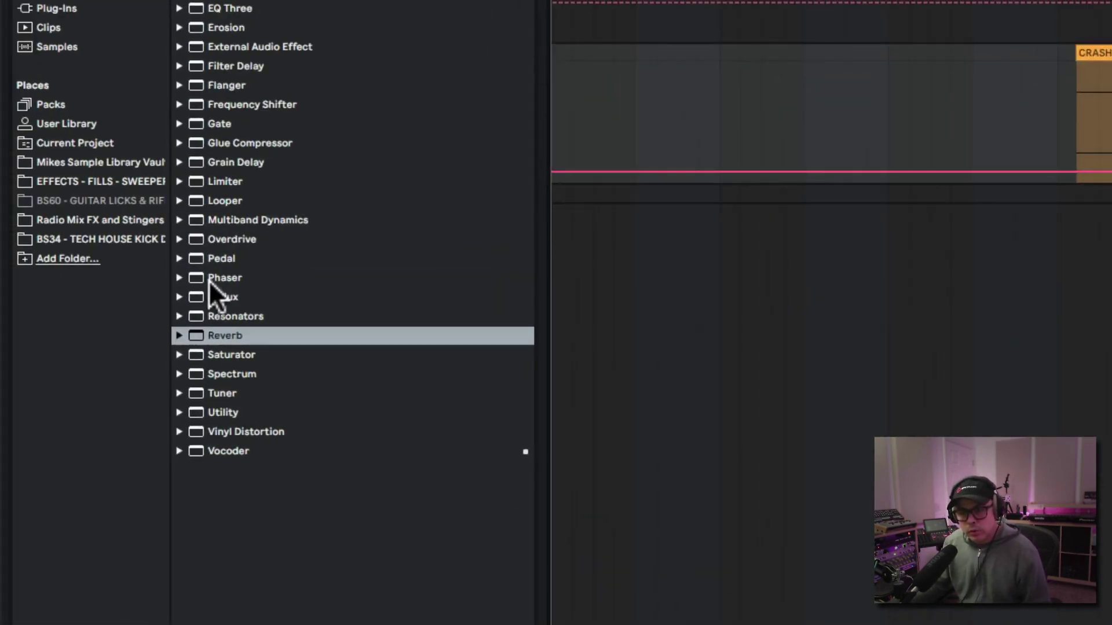
{"action": "left_click", "coordinate": [223, 296]}
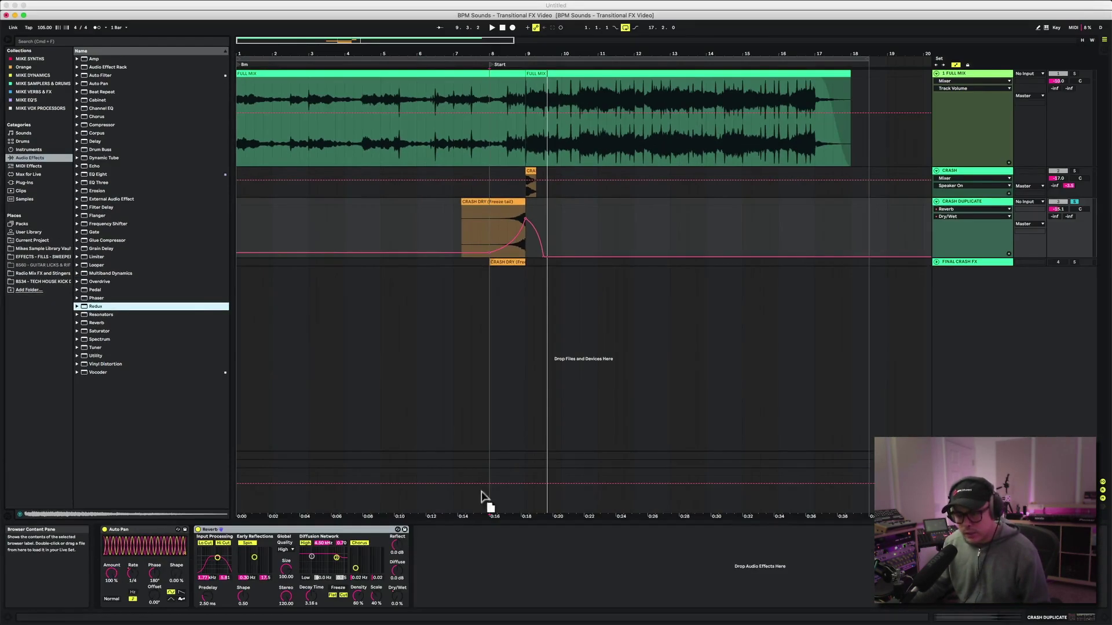
{"action": "left_click_drag", "start_coordinate": [438, 588], "coordinate": [435, 579]}
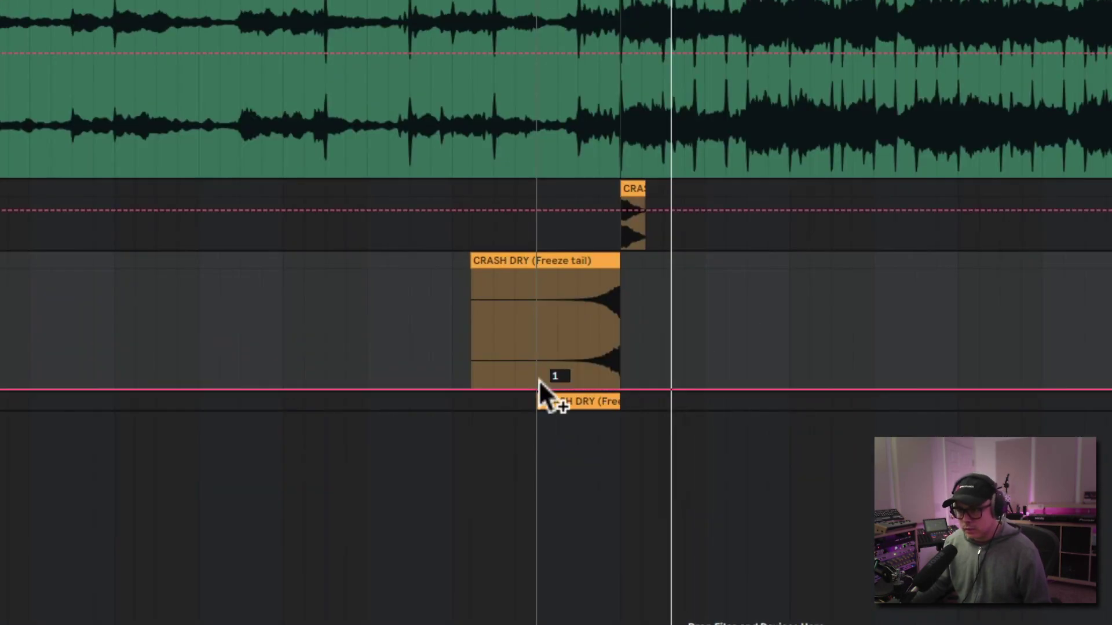
Step: Draw Redux automation rising from 1 to 26 at the clip's end, then sloping back down
{"action": "left_click", "coordinate": [534, 386]}
{"action": "mouse_move", "coordinate": [620, 390]}
{"action": "left_mouse_down"}
{"action": "mouse_move", "coordinate": [621, 349]}
{"action": "mouse_move", "coordinate": [605, 366]}
{"action": "mouse_move", "coordinate": [620, 389]}
{"action": "left_mouse_up"}
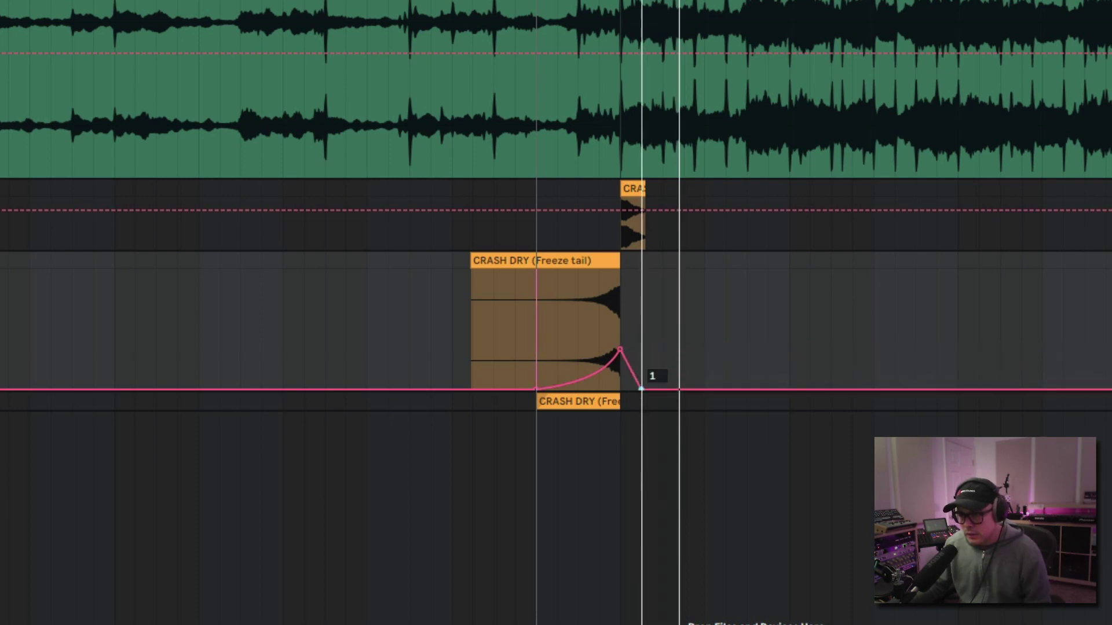
{"action": "key", "text": "space"}
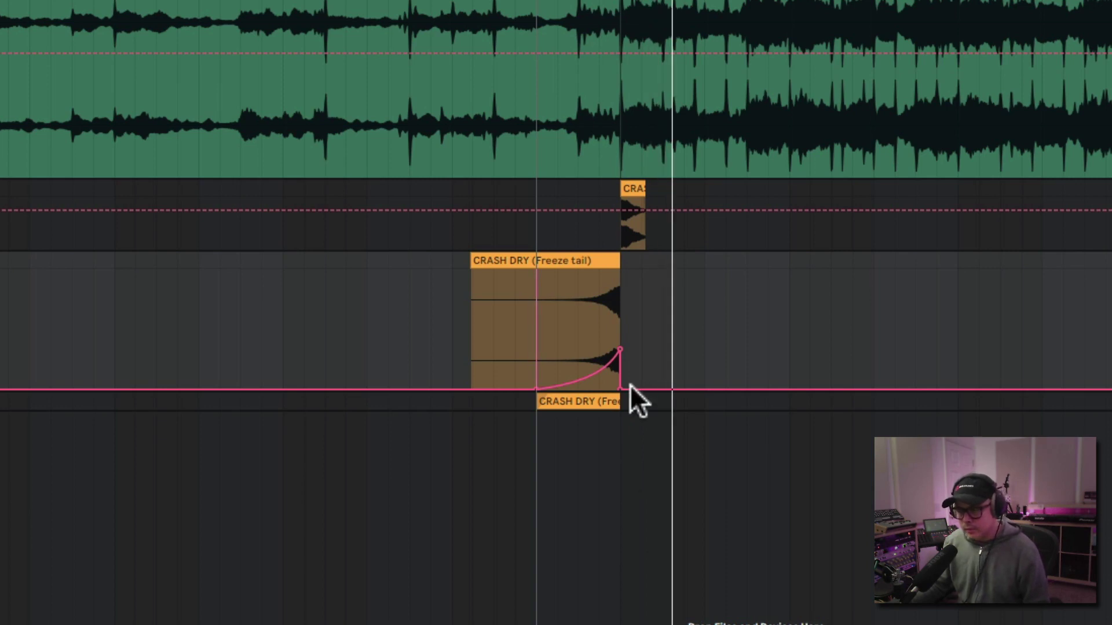
{"action": "mouse_move", "coordinate": [620, 388]}
{"action": "left_mouse_down"}
{"action": "mouse_move", "coordinate": [641, 389]}
{"action": "mouse_move", "coordinate": [620, 387]}
{"action": "left_mouse_up"}
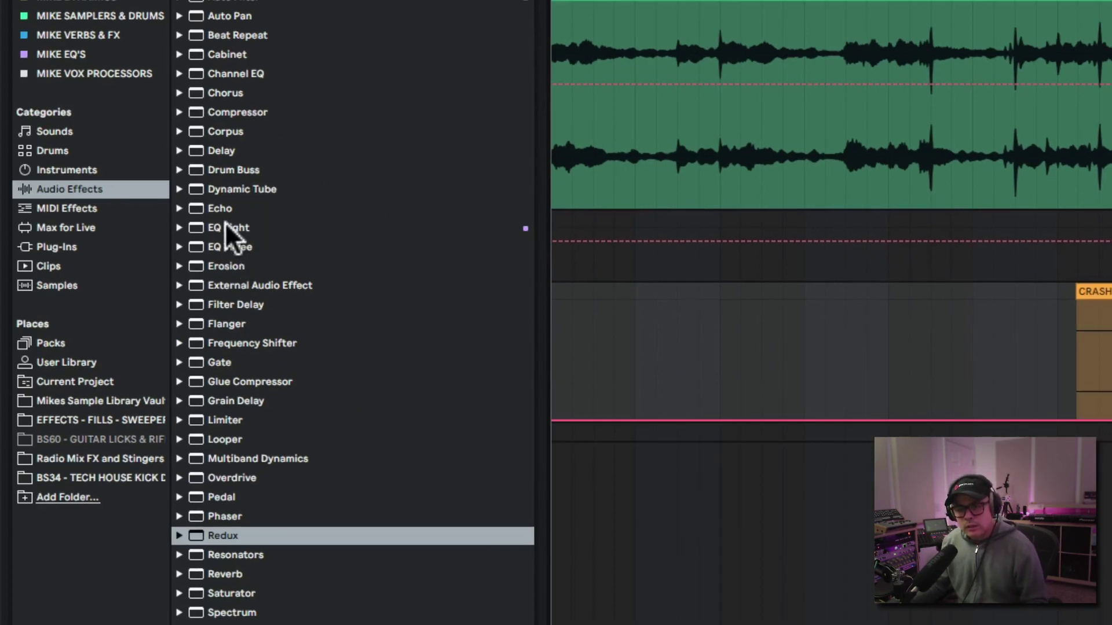
Step: Add EQ Eight after Redux with band 1 as a steep Low Cut 48 at about 114 Hz
{"action": "left_click", "coordinate": [226, 226]}
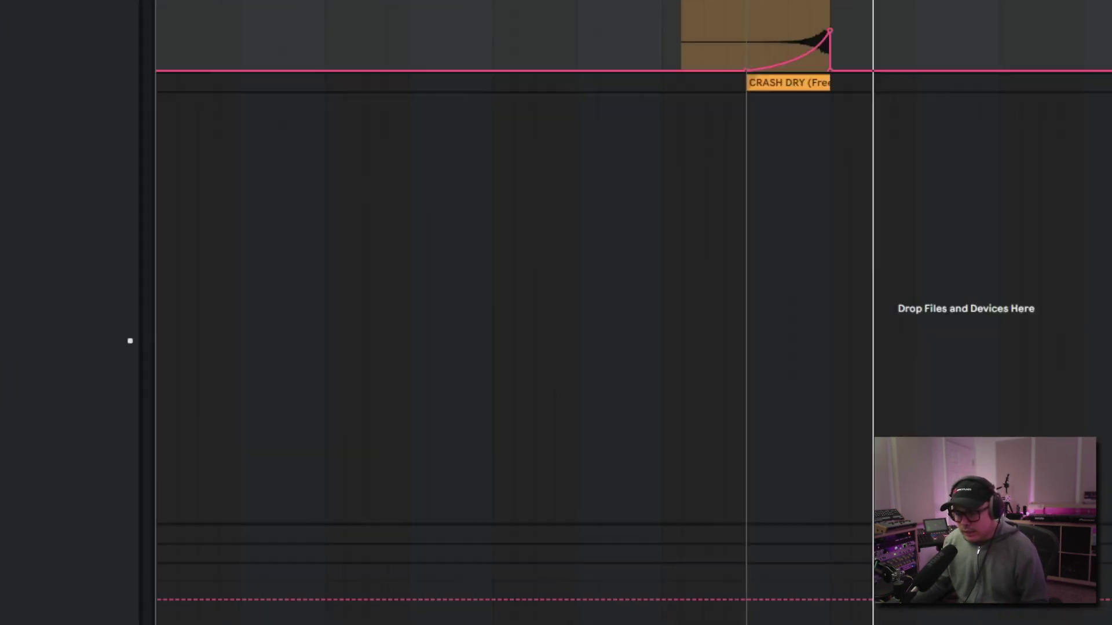
{"action": "left_click_drag", "start_coordinate": [226, 227], "coordinate": [363, 452]}
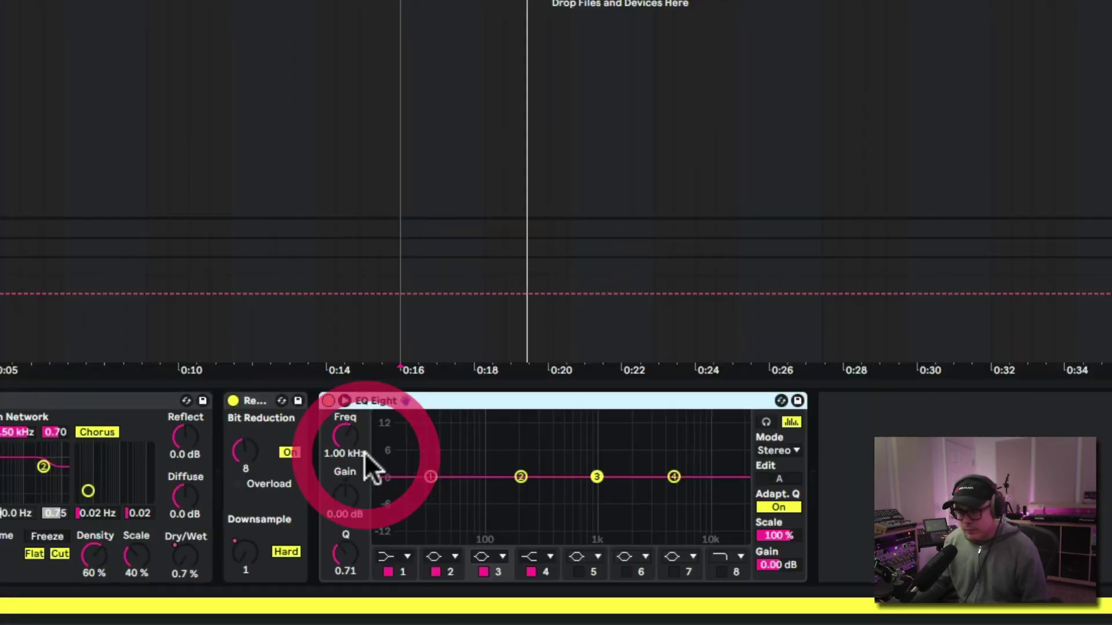
{"action": "left_click", "coordinate": [403, 556]}
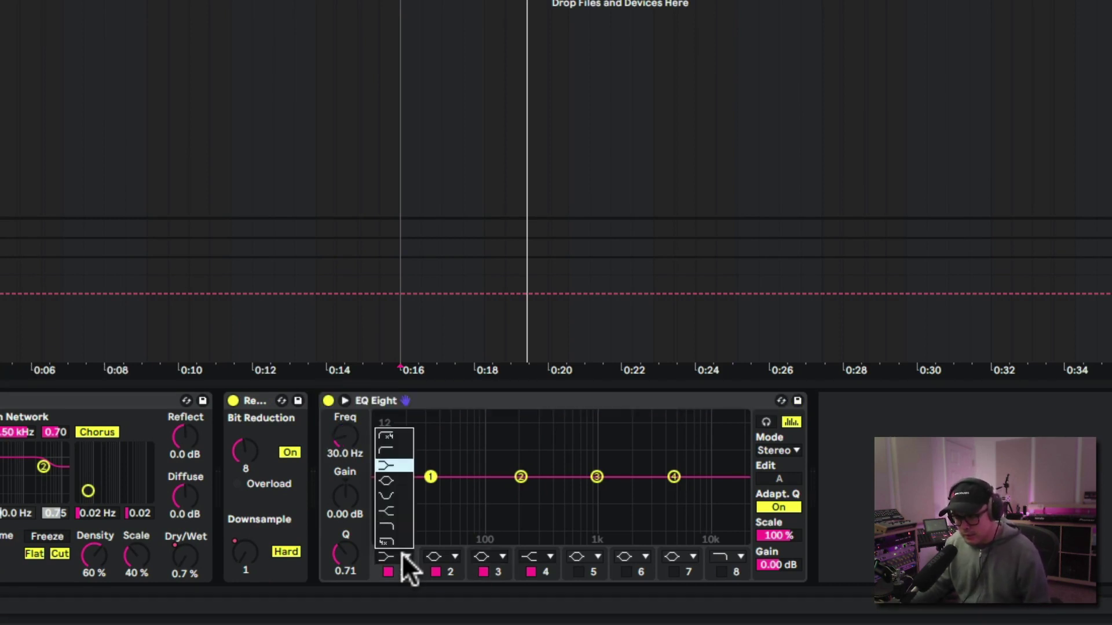
{"action": "left_click", "coordinate": [395, 433]}
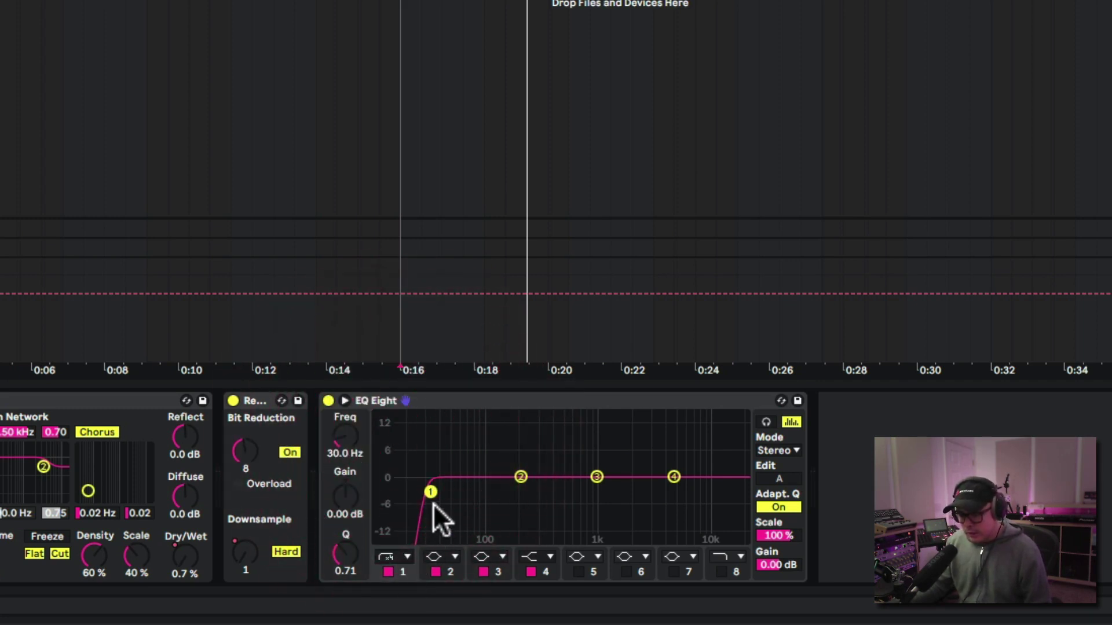
{"action": "left_click_drag", "start_coordinate": [430, 492], "coordinate": [516, 509]}
Step: Boost the highs with band 4 and cut the mids with band 3 at 562 Hz
{"action": "key", "text": "space"}
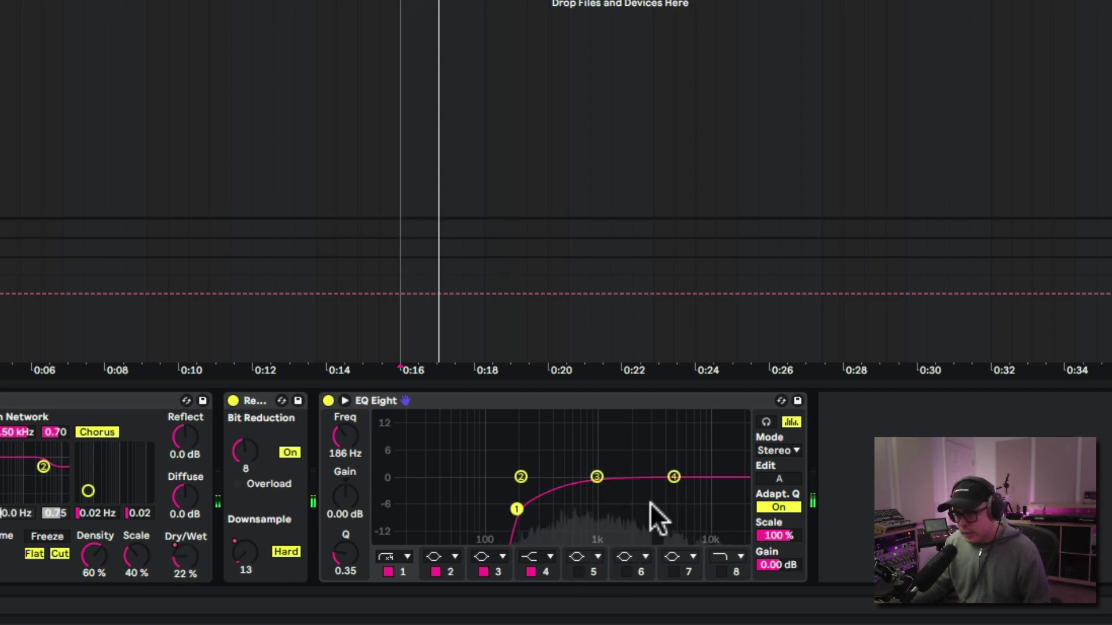
{"action": "left_click_drag", "start_coordinate": [675, 476], "coordinate": [674, 456]}
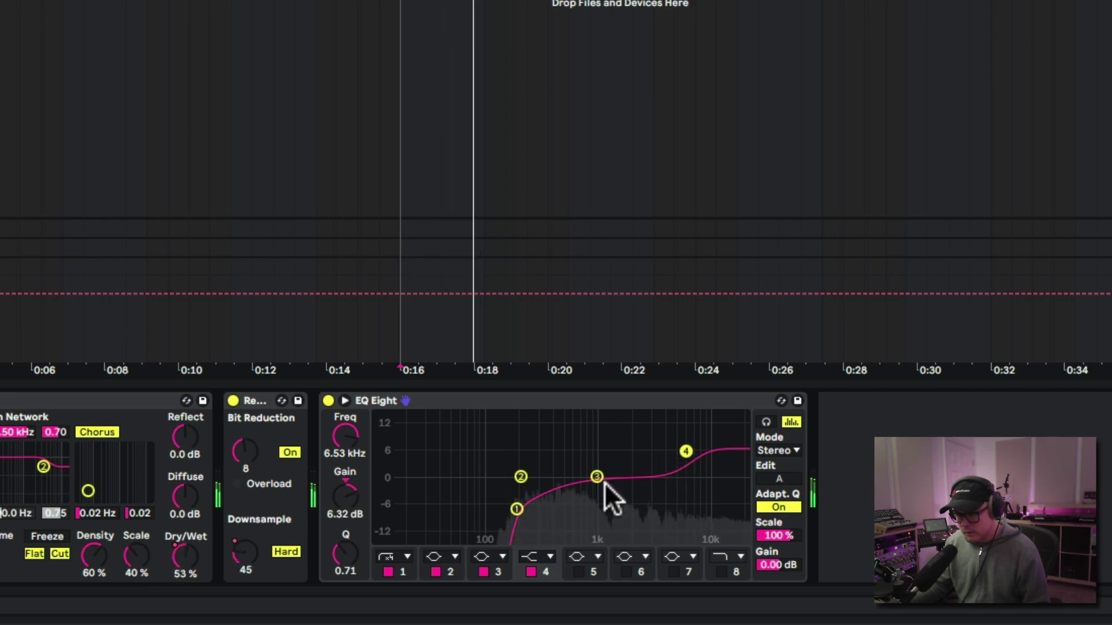
{"action": "left_click_drag", "start_coordinate": [597, 477], "coordinate": [569, 509]}
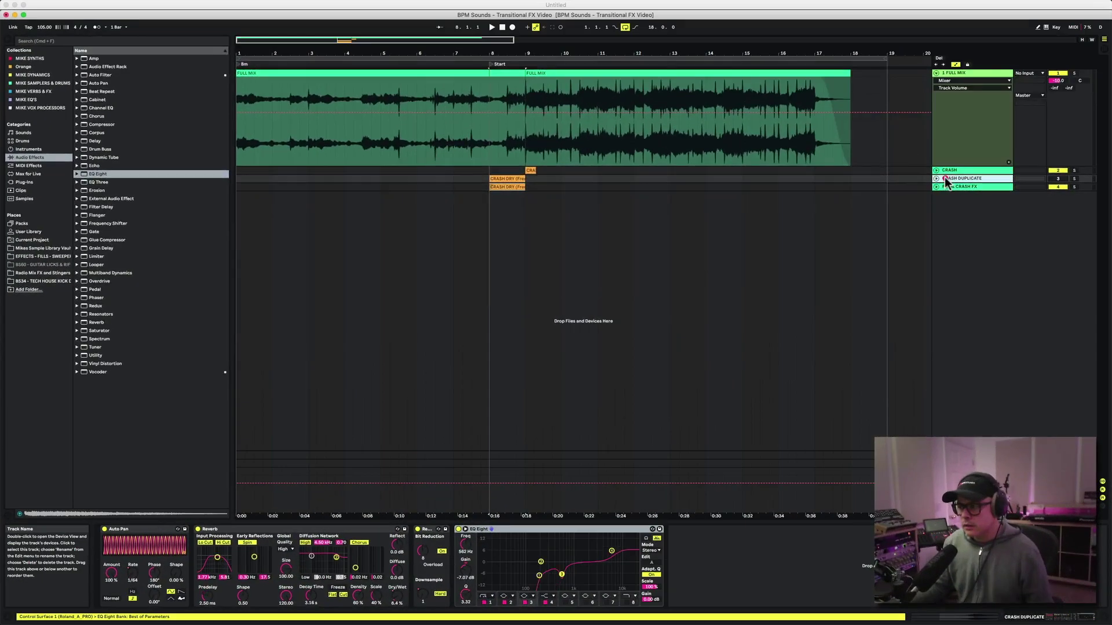
{"action": "left_click", "coordinate": [945, 181]}
{"action": "left_click", "coordinate": [951, 186]}
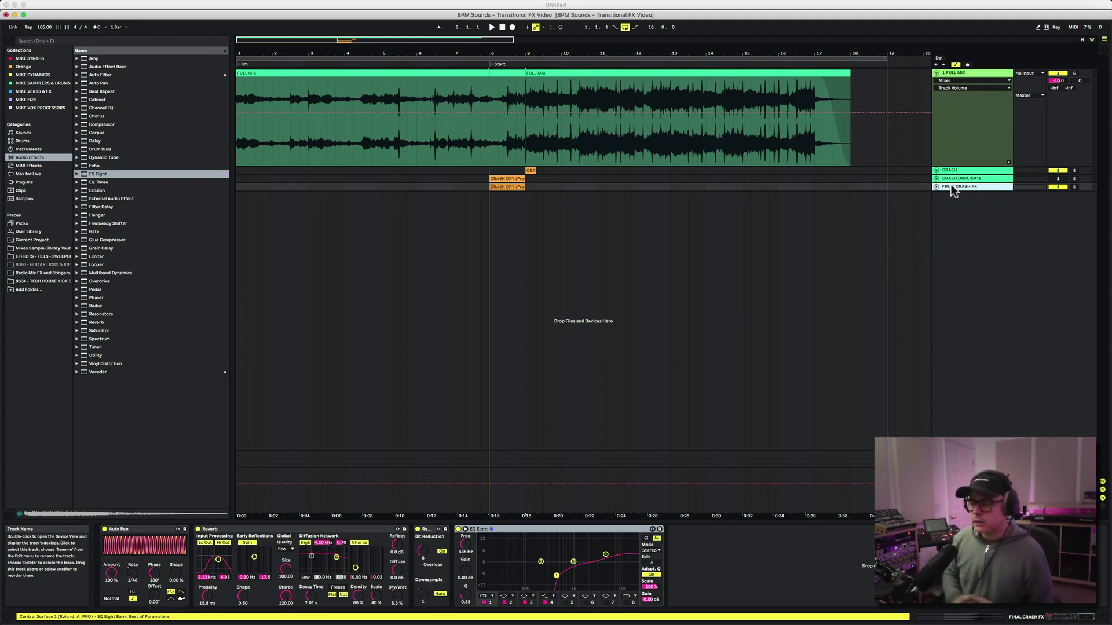
{"action": "left_click", "coordinate": [936, 187]}
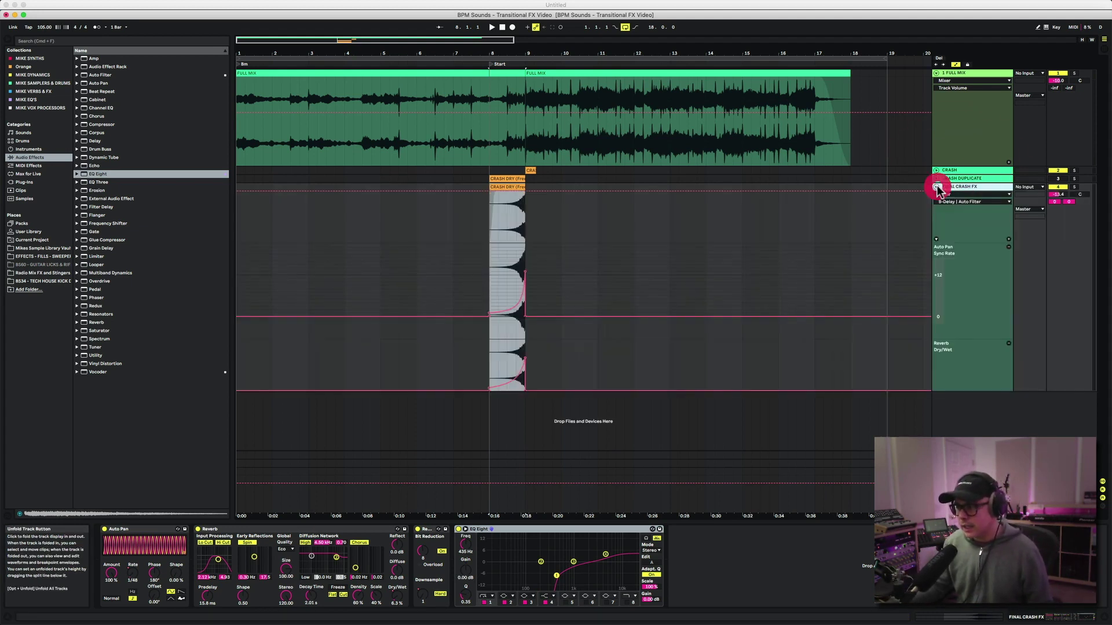
{"action": "left_click", "coordinate": [960, 179]}
{"action": "left_click", "coordinate": [955, 184]}
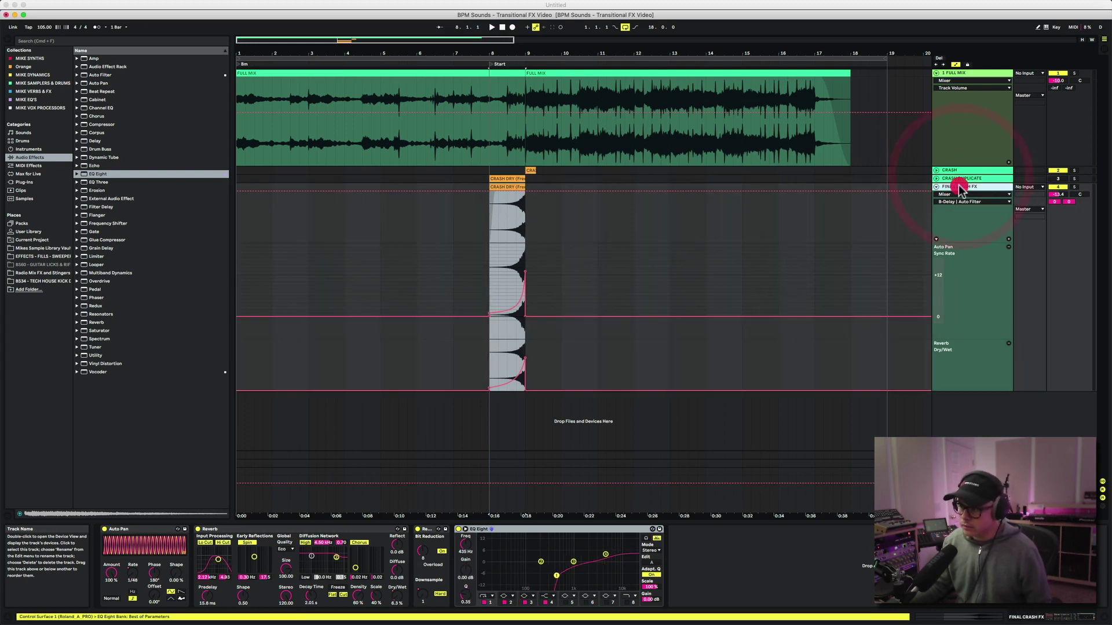
{"action": "left_click", "coordinate": [957, 185]}
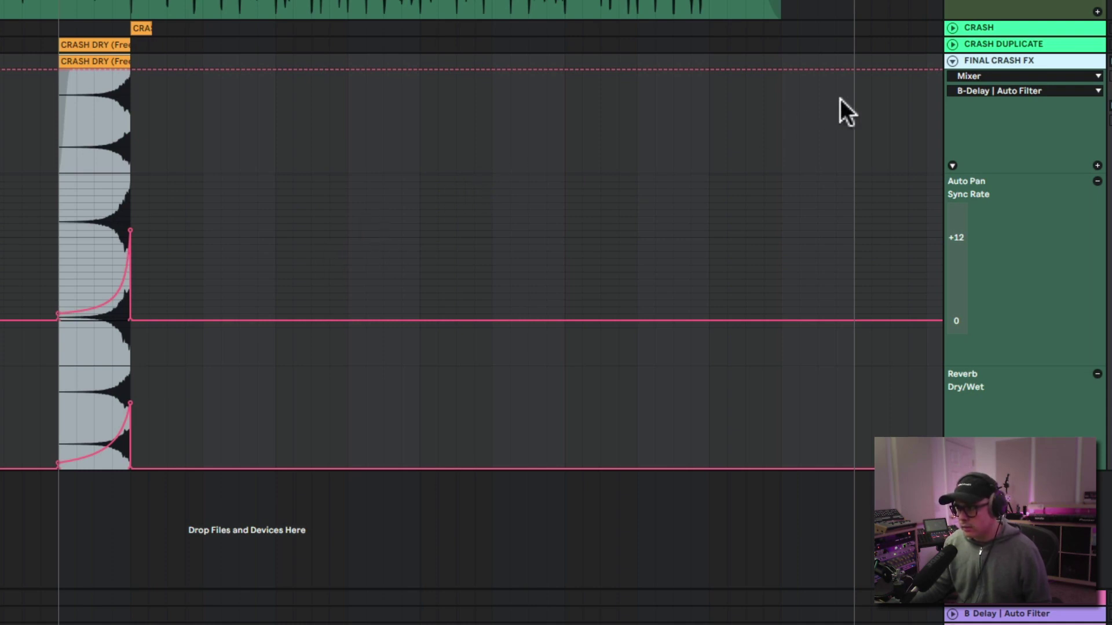
{"action": "left_click", "coordinate": [986, 75]}
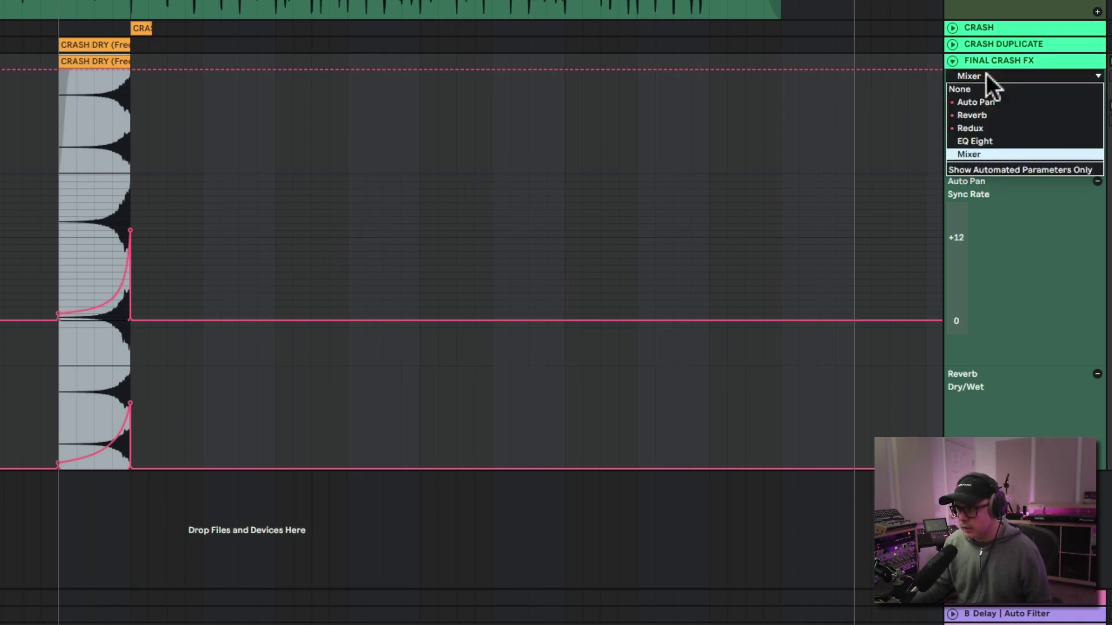
{"action": "left_click", "coordinate": [995, 128]}
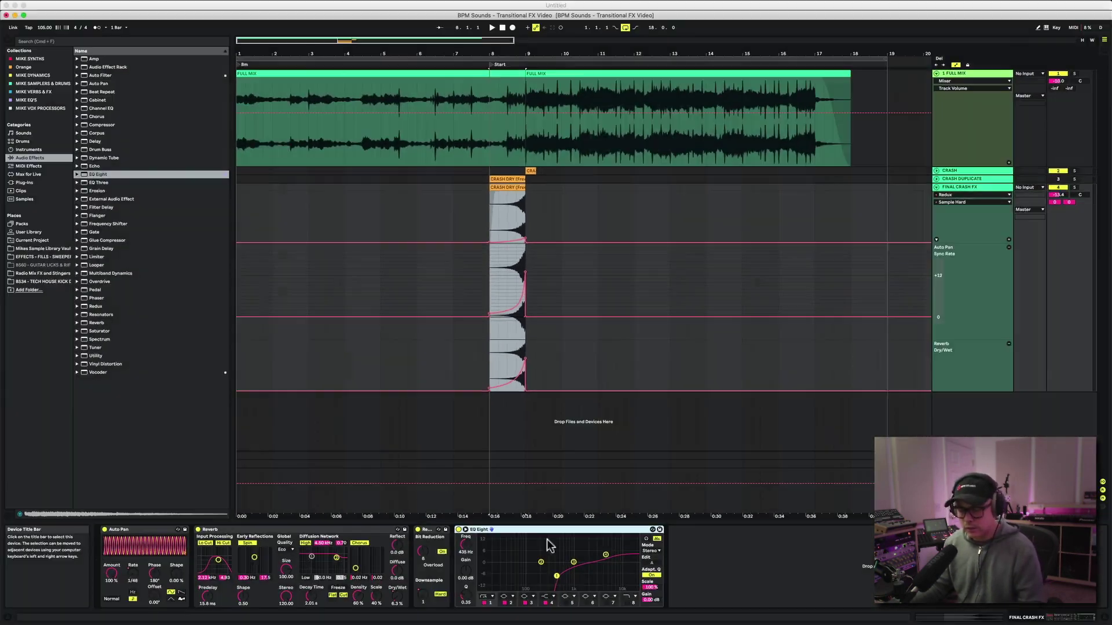
{"action": "left_click", "coordinate": [937, 187]}
{"action": "key", "text": "Tab"}
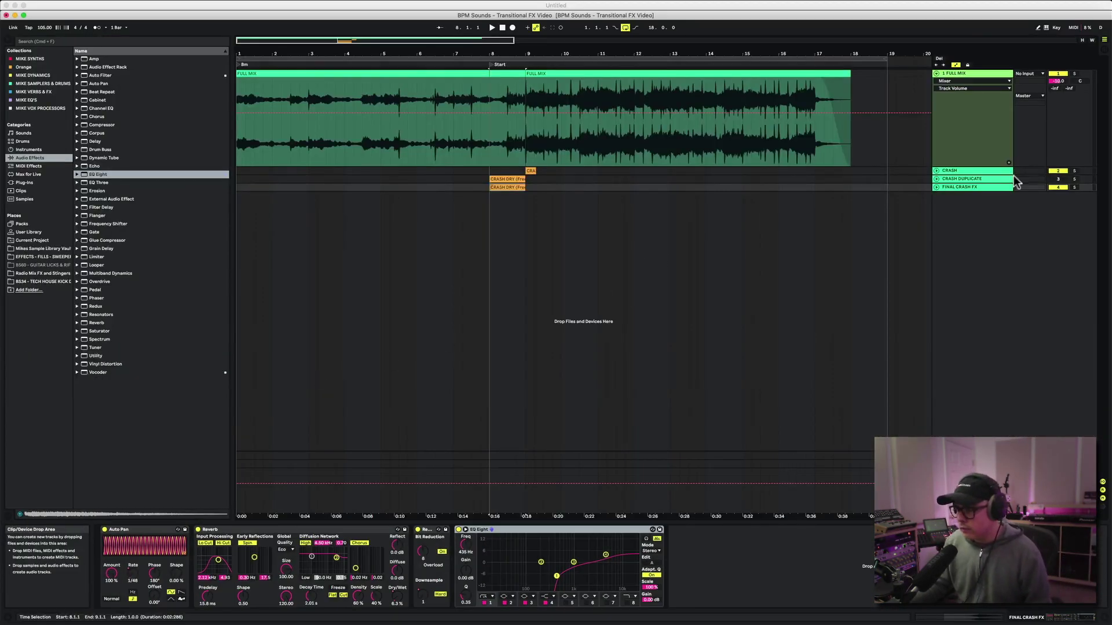
Step: Audition the FINAL CRASH FX track soloed, then unsolo it
{"action": "left_click", "coordinate": [1074, 187]}
{"action": "key", "text": "space"}
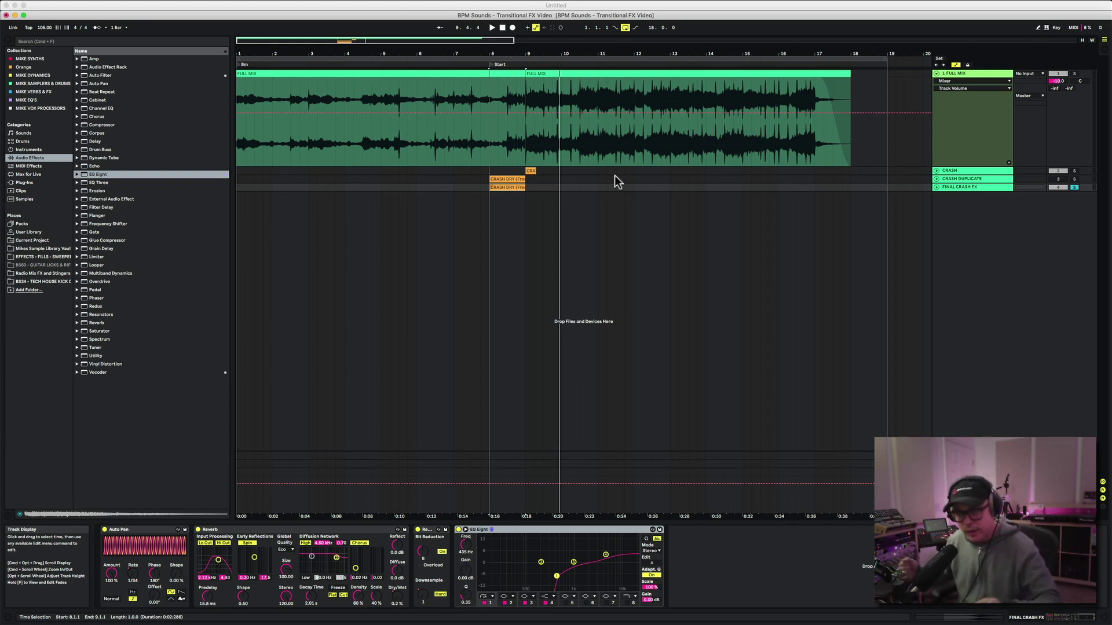
{"action": "left_click", "coordinate": [1074, 187]}
Step: Zoom the arrangement out and play it from near bar 5
{"action": "left_click", "coordinate": [380, 187]}
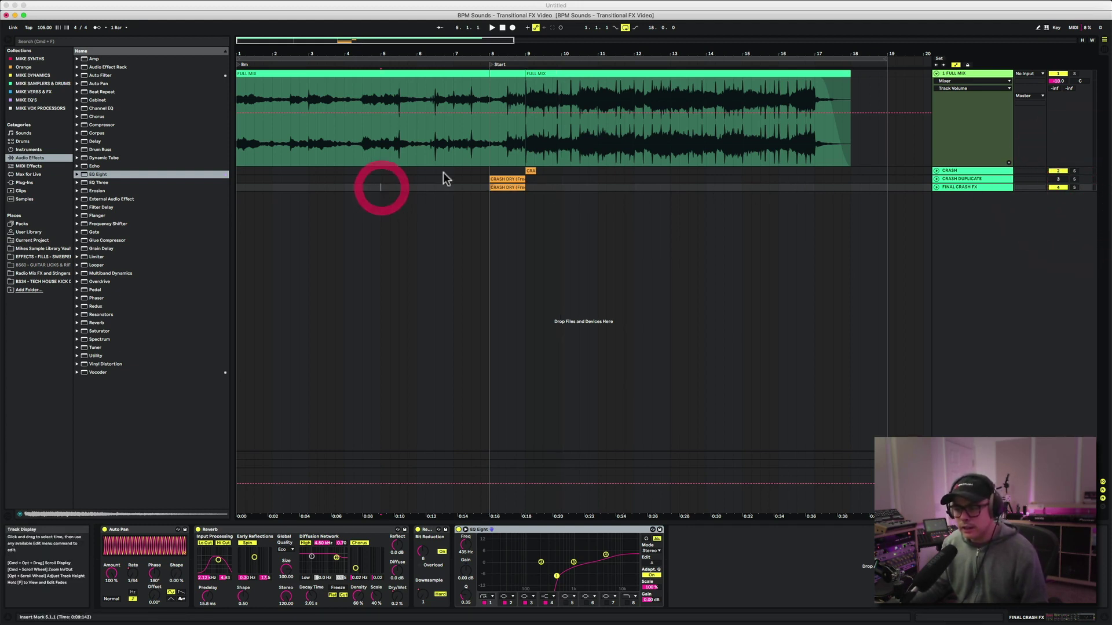
{"action": "left_click_drag", "start_coordinate": [524, 54], "coordinate": [446, 43]}
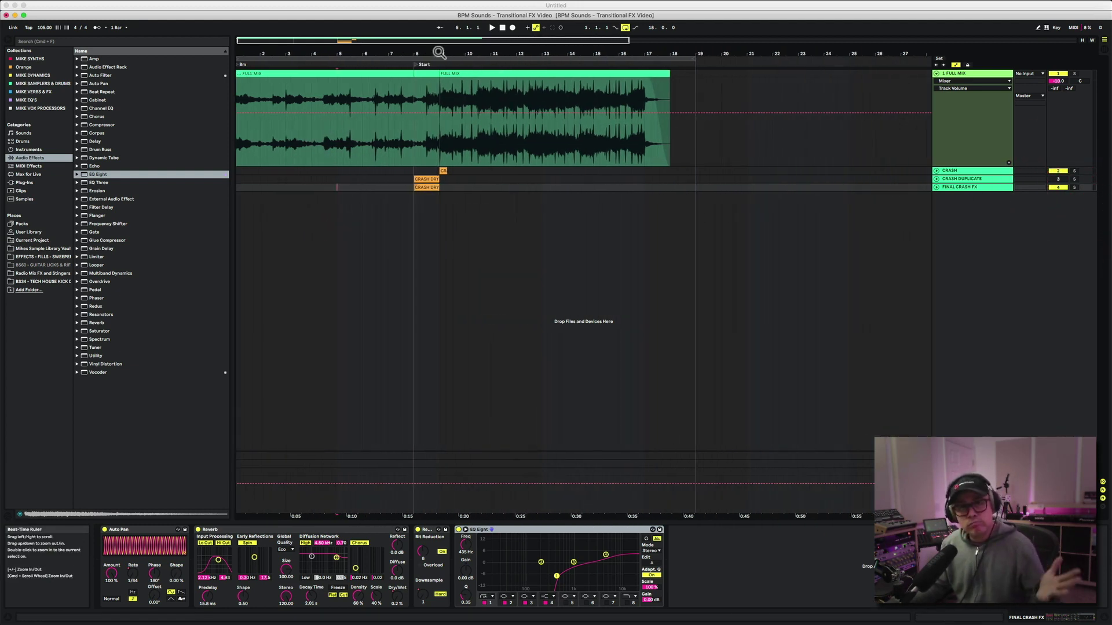
{"action": "left_click", "coordinate": [377, 188]}
{"action": "left_click", "coordinate": [334, 190]}
{"action": "key", "text": "space"}
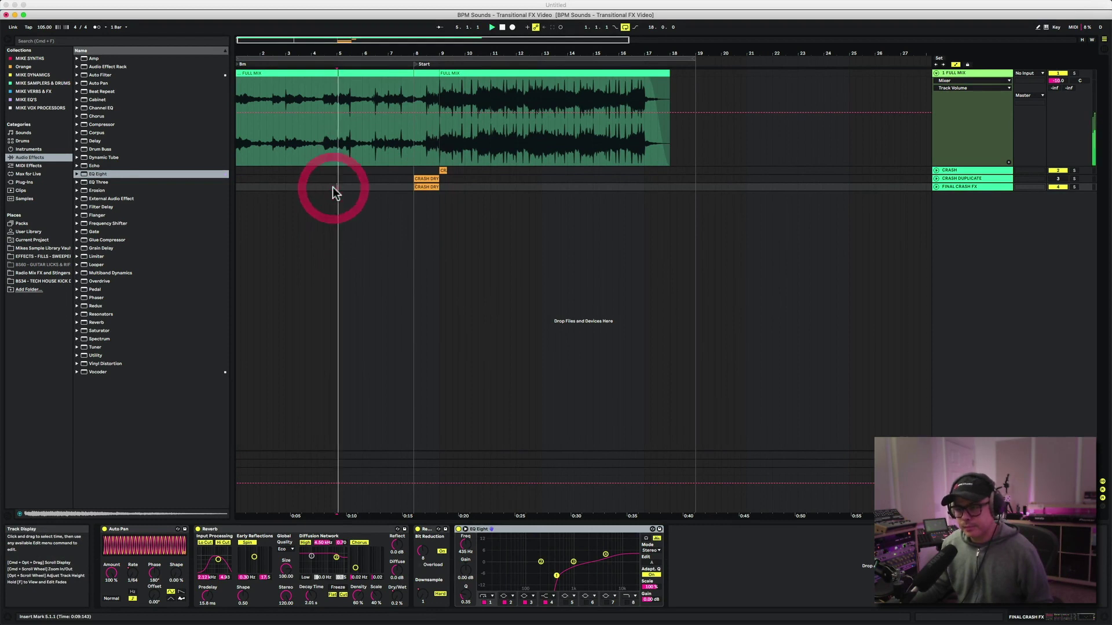
Step: Copy the CRASH DRY swell toward bar 16 and the CR crash hit near bars 17 and 13
{"action": "left_click_drag", "start_coordinate": [422, 187], "coordinate": [630, 186]}
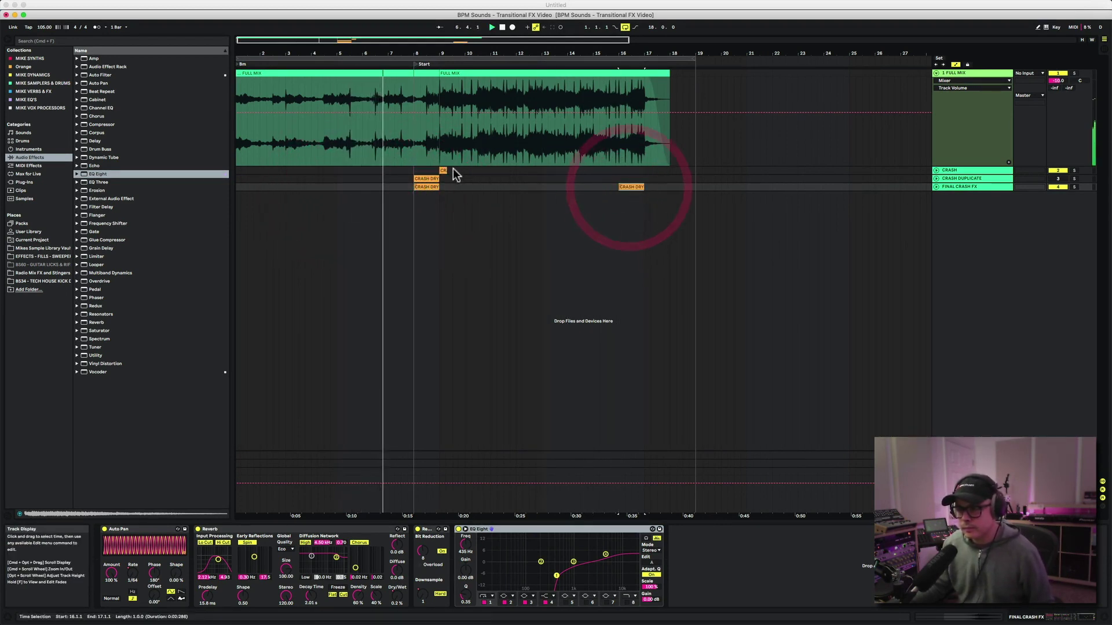
{"action": "left_click_drag", "start_coordinate": [443, 172], "coordinate": [649, 171]}
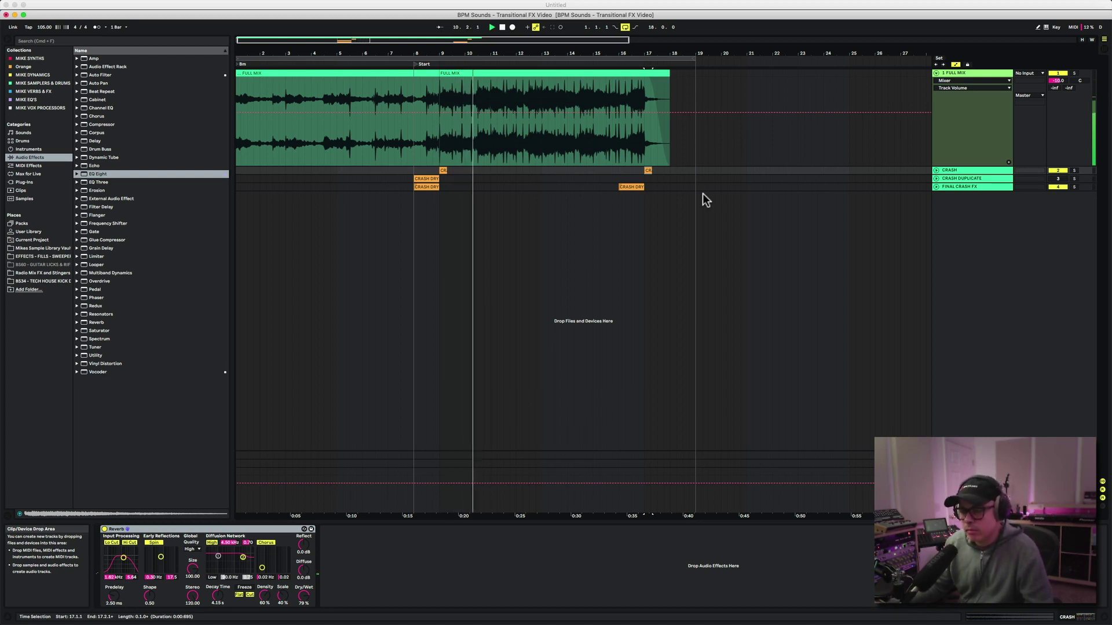
{"action": "left_click_drag", "start_coordinate": [648, 170], "coordinate": [546, 171]}
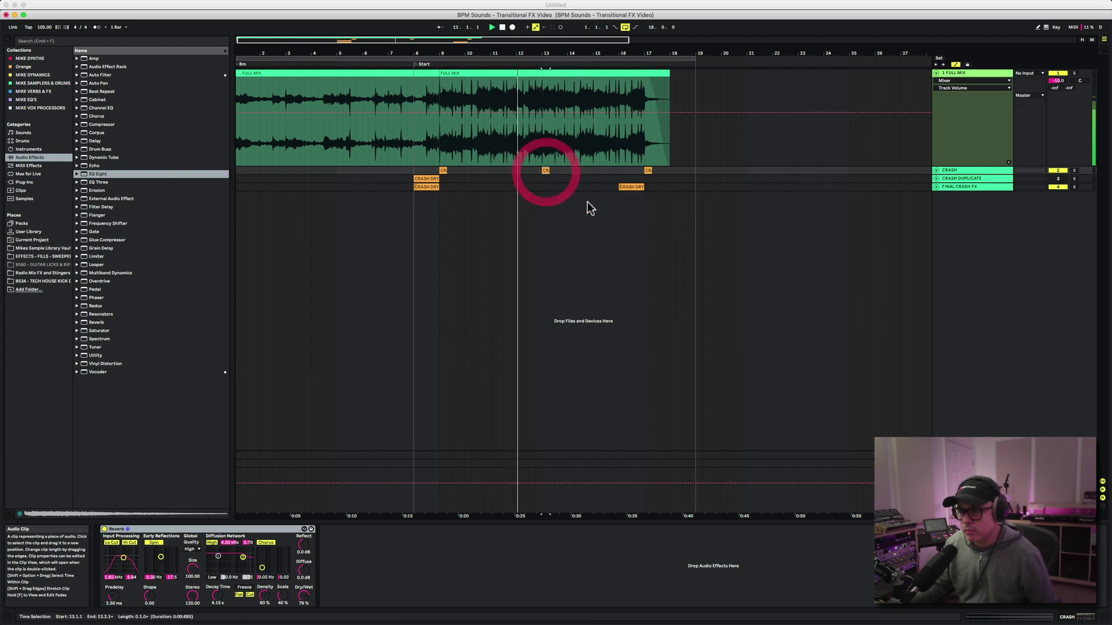
{"action": "left_click", "coordinate": [767, 210]}
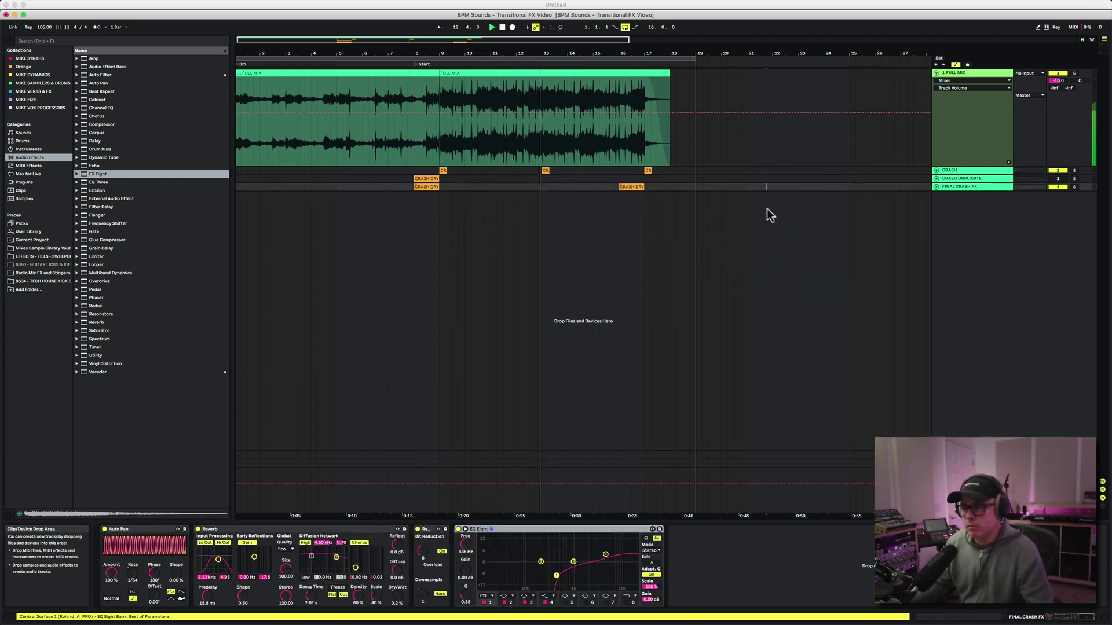